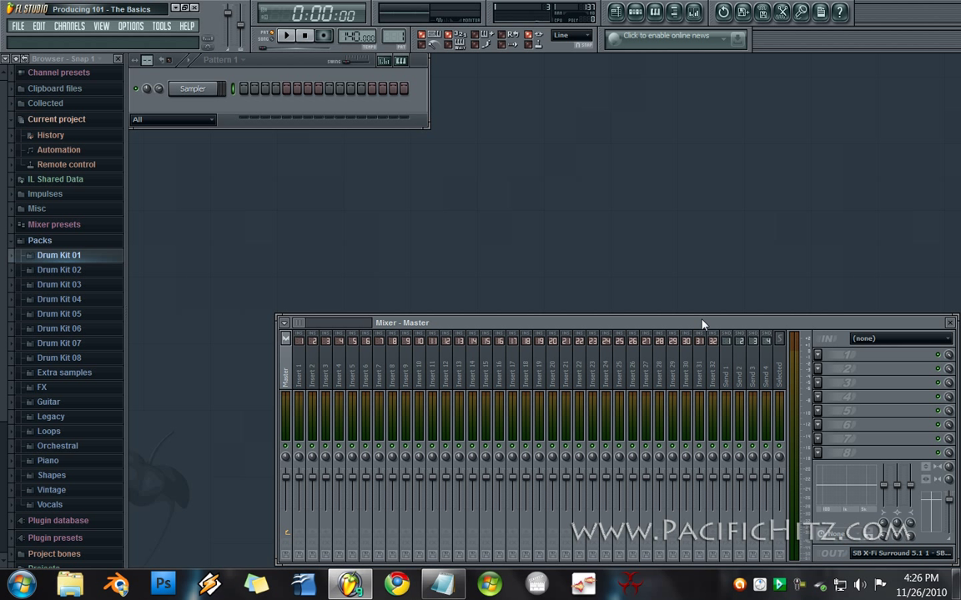
- Move the Mixer - Master window up and to the left in the workspace
drag(703, 325, 683, 287)
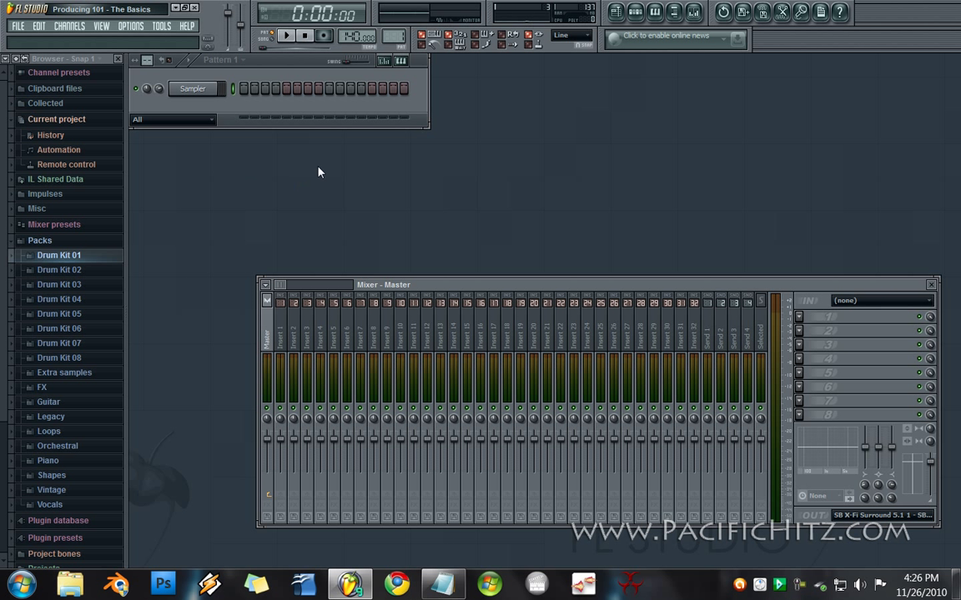
click(18, 26)
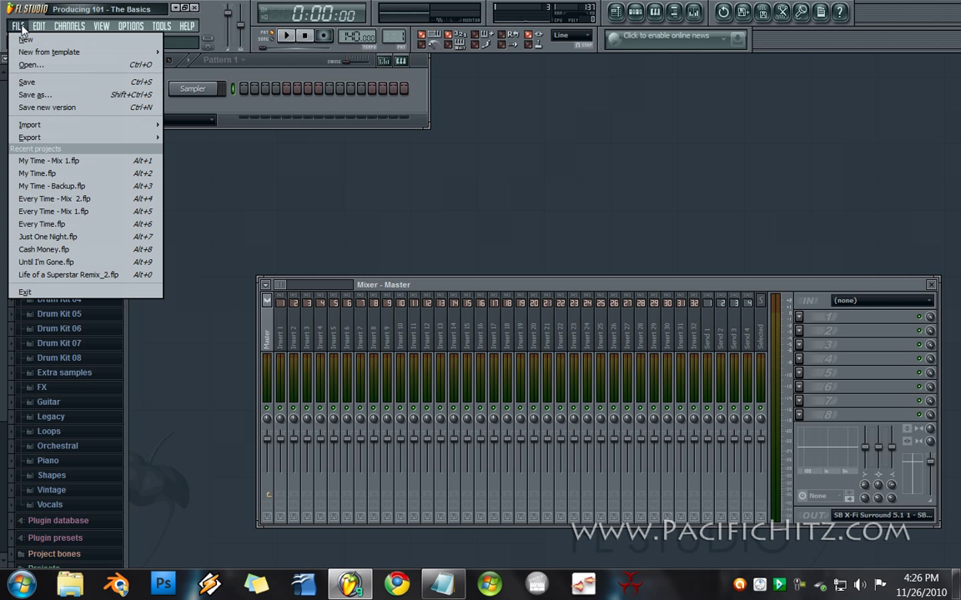
mouse_move(51, 52)
mouse_move(185, 64)
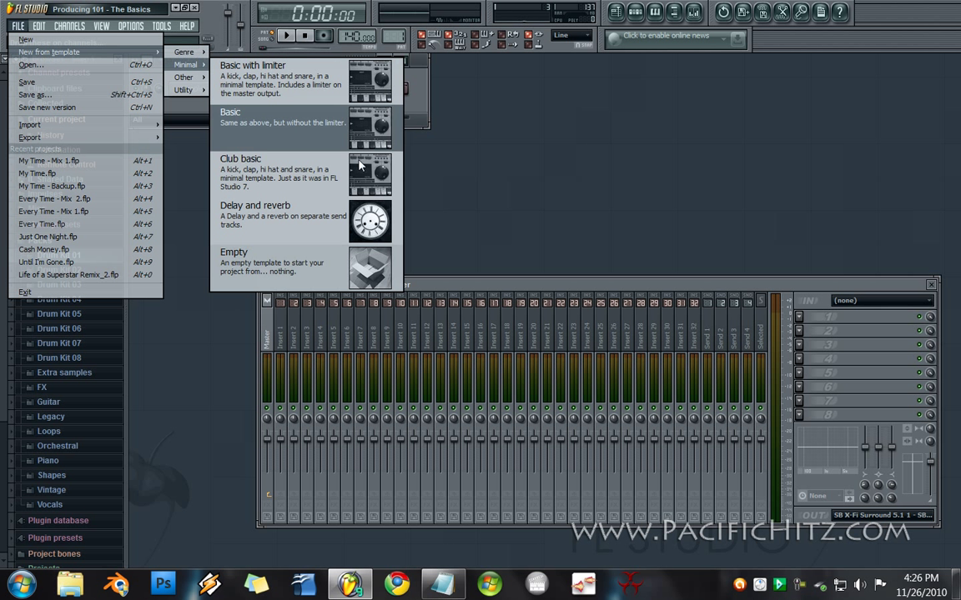
click(545, 240)
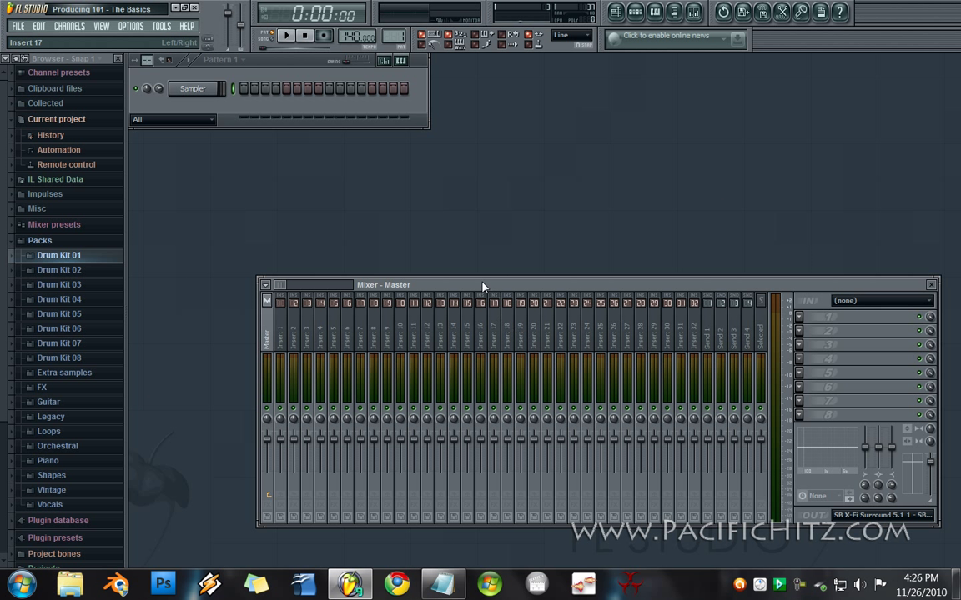
- Move the mixer toward the centre and select Inserts 22, 6, 1, 10, 18, then Master
drag(482, 286, 501, 323)
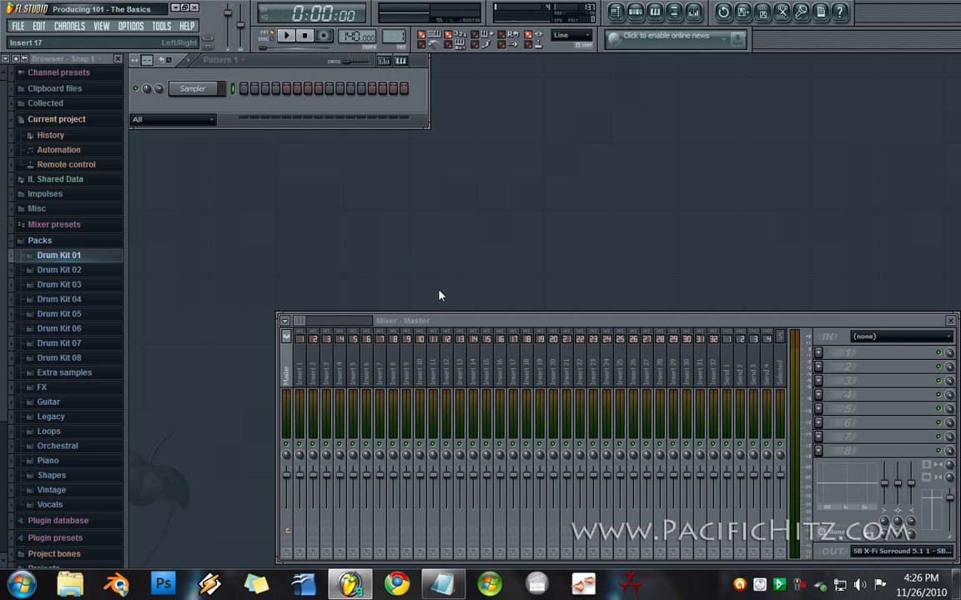
drag(448, 321, 411, 235)
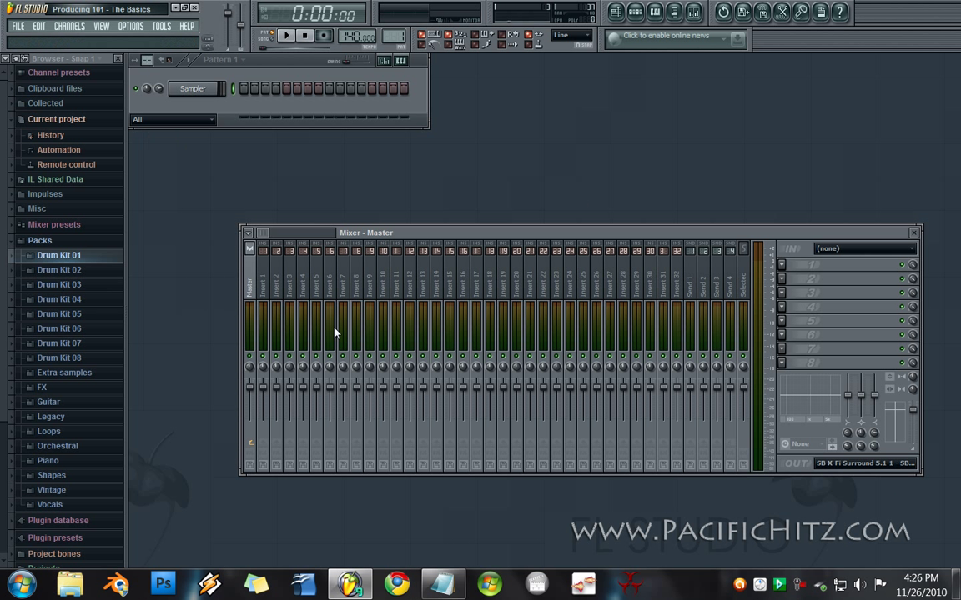
click(542, 279)
drag(522, 290, 303, 283)
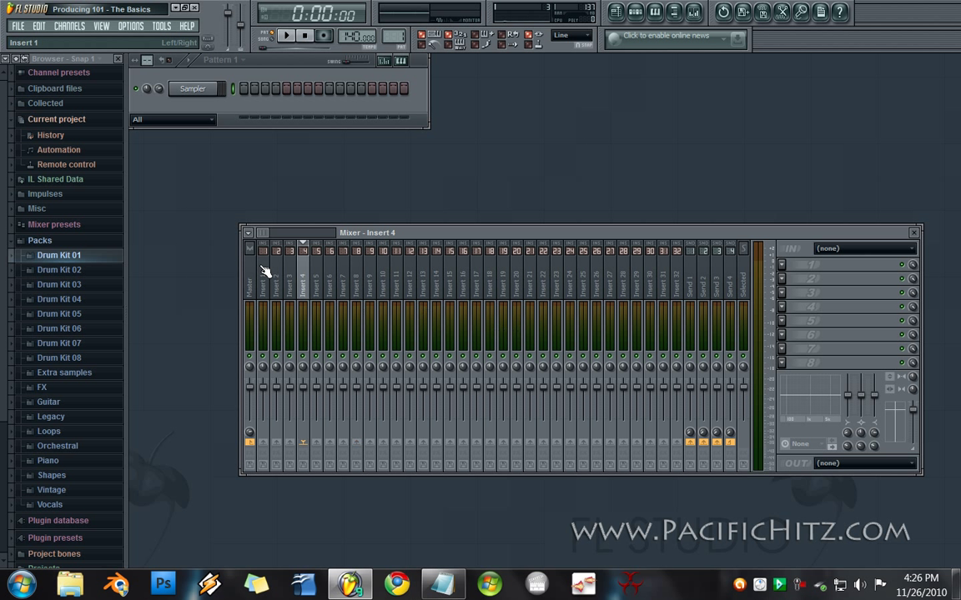
click(329, 284)
click(251, 288)
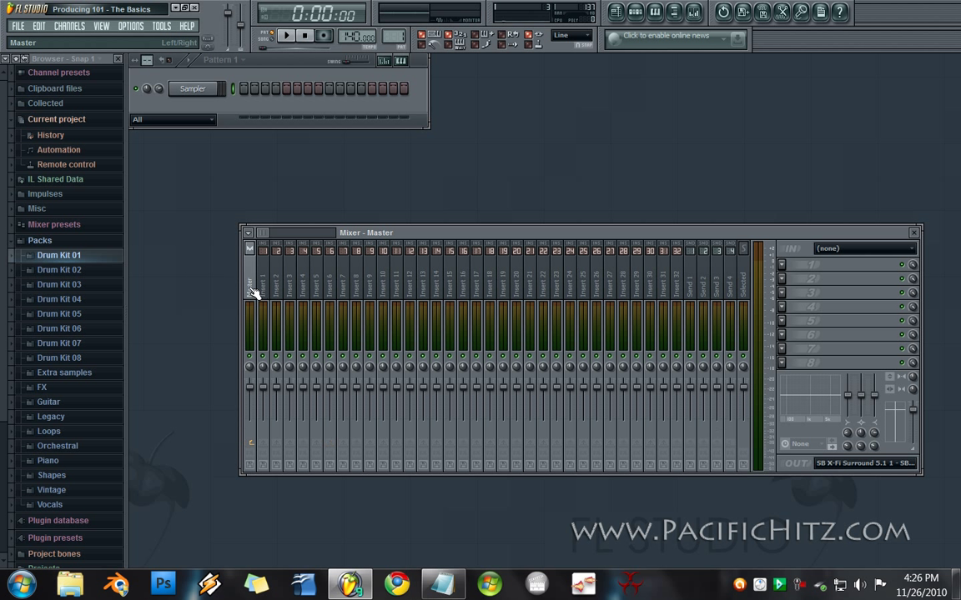
click(265, 275)
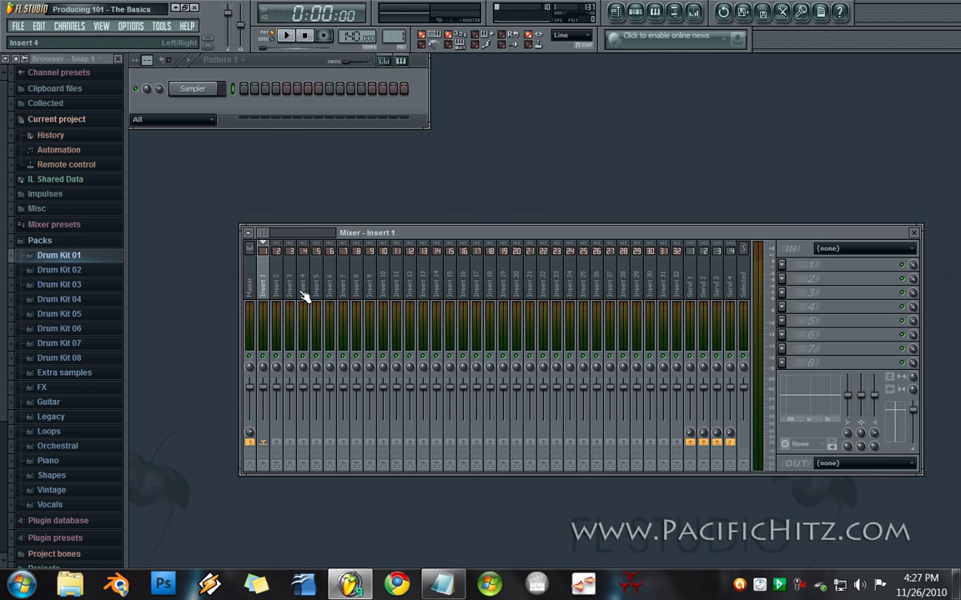
click(385, 297)
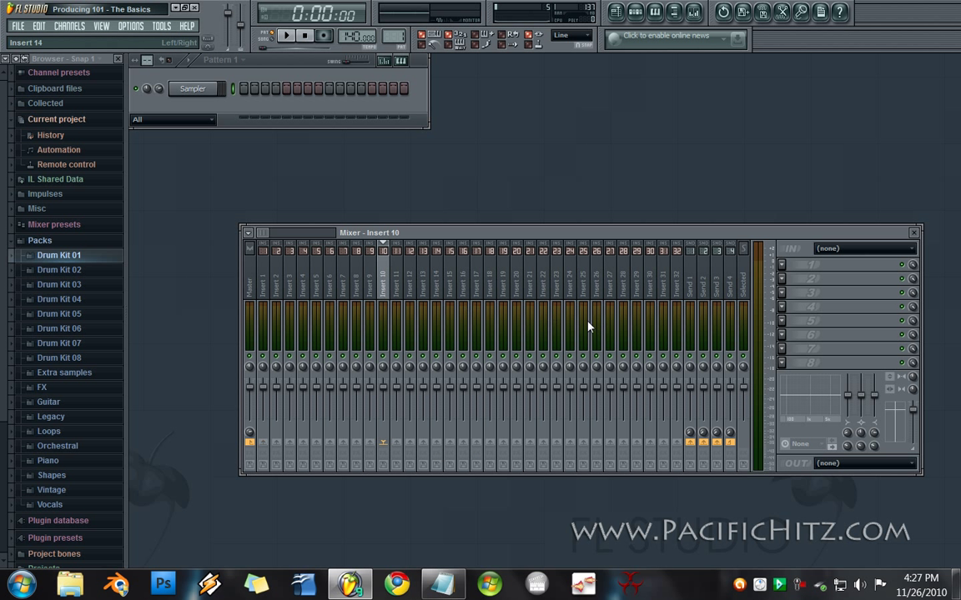
click(490, 254)
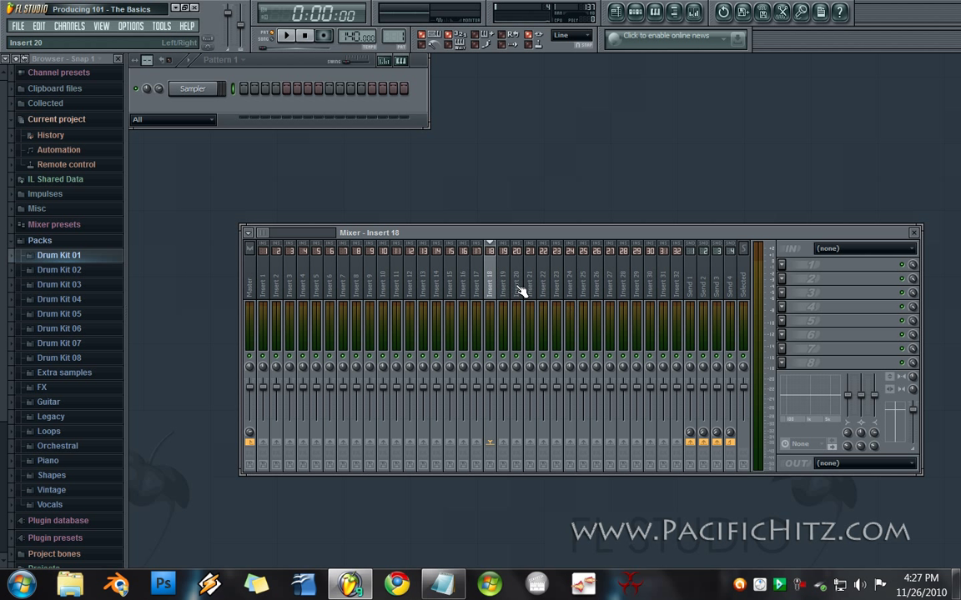
click(250, 290)
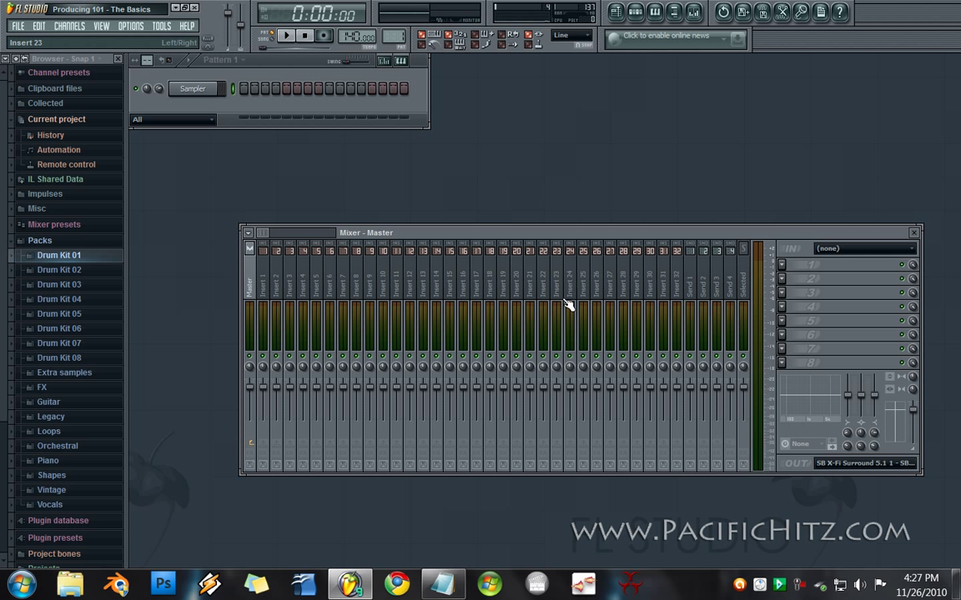
- Hide the mixer with F9, reshow it and place it mid-screen
drag(695, 234, 709, 403)
key(F9)
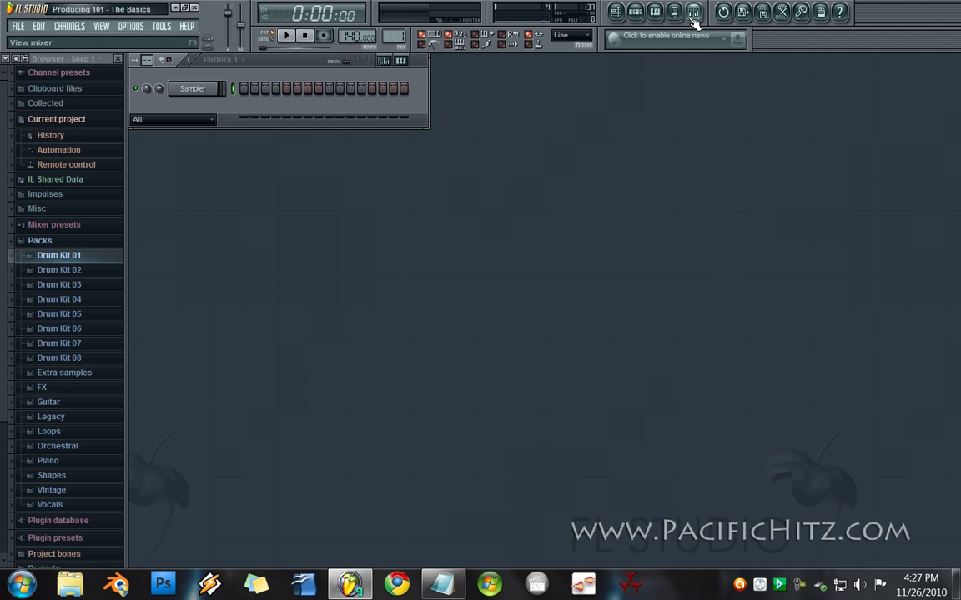
click(694, 18)
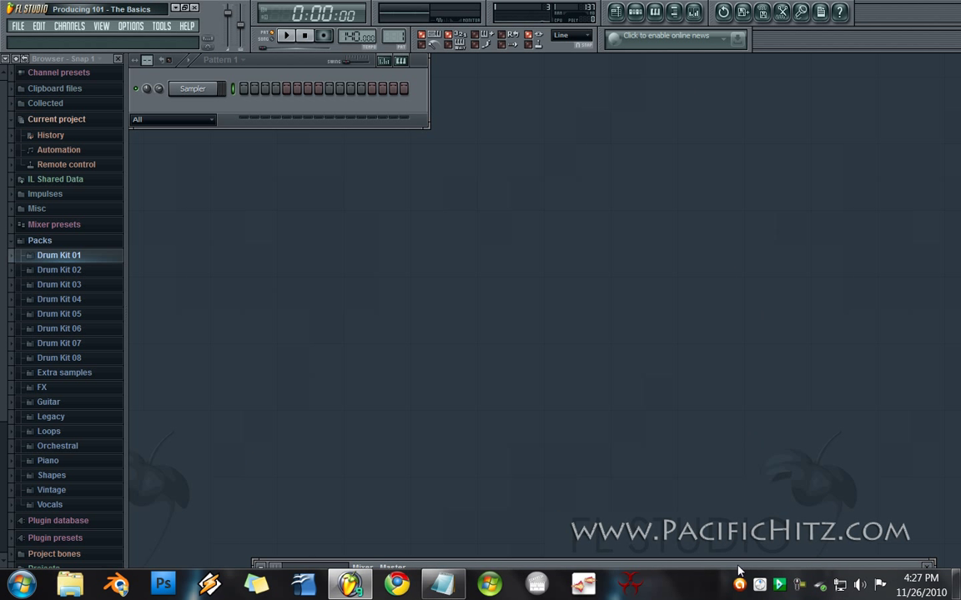
drag(738, 569, 690, 187)
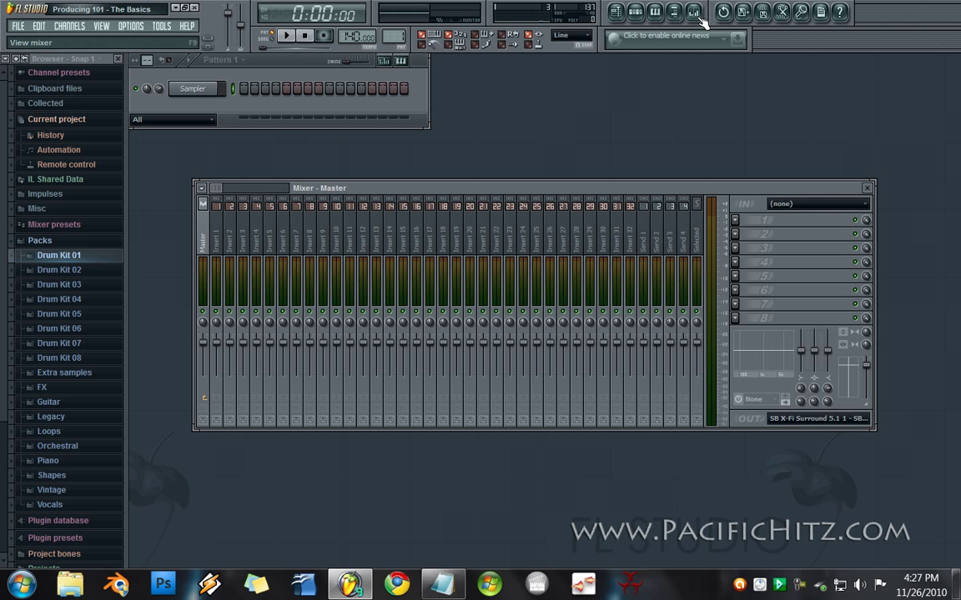
- Close the mixer and scroll the tempo display, leaving it at 140
click(699, 17)
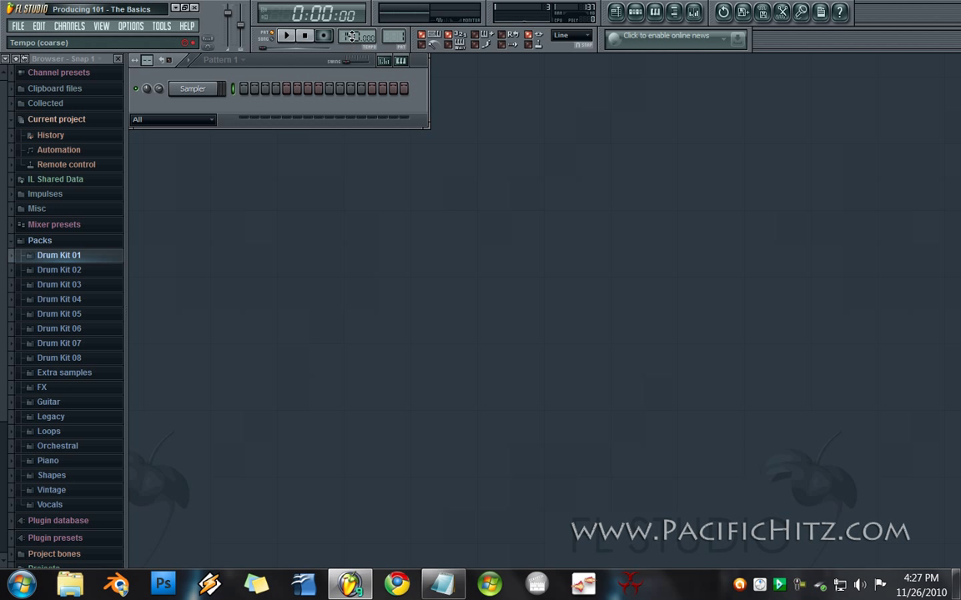
scroll(355, 36, up, 1)
scroll(357, 35, up, 1)
- Show the Playlist full-screen with the pattern rows revealed in its lower half
key(F5)
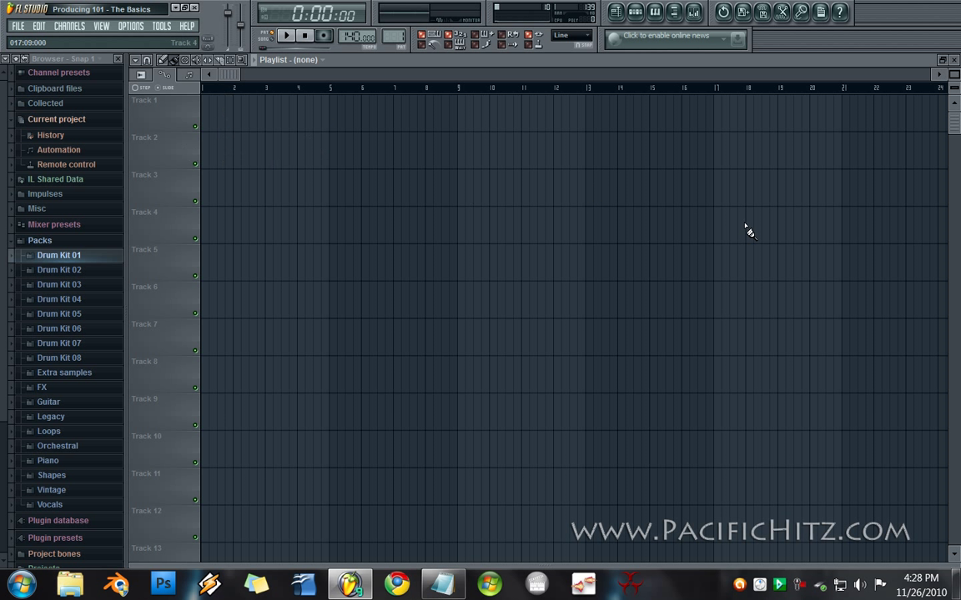
drag(547, 564, 712, 399)
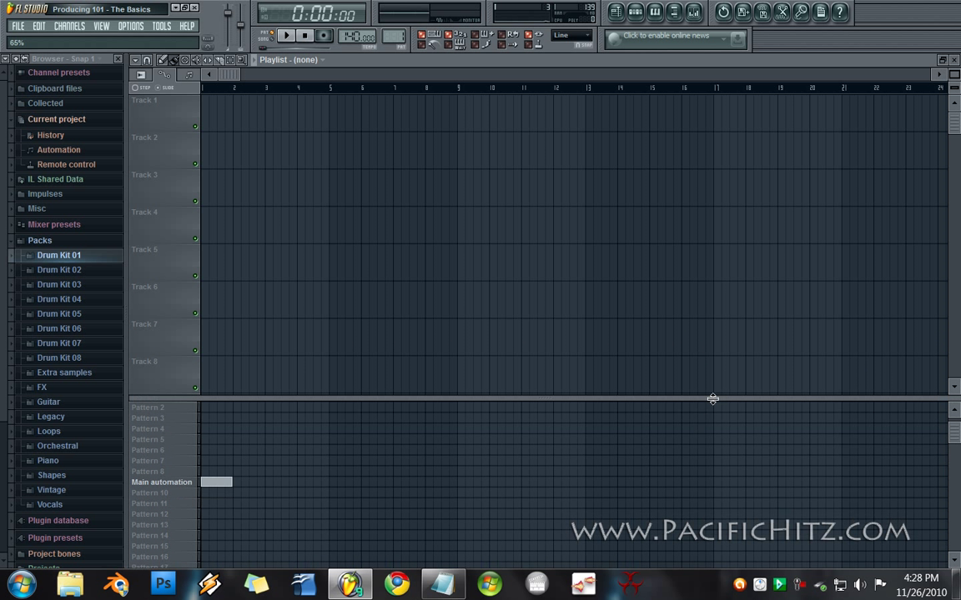
click(954, 61)
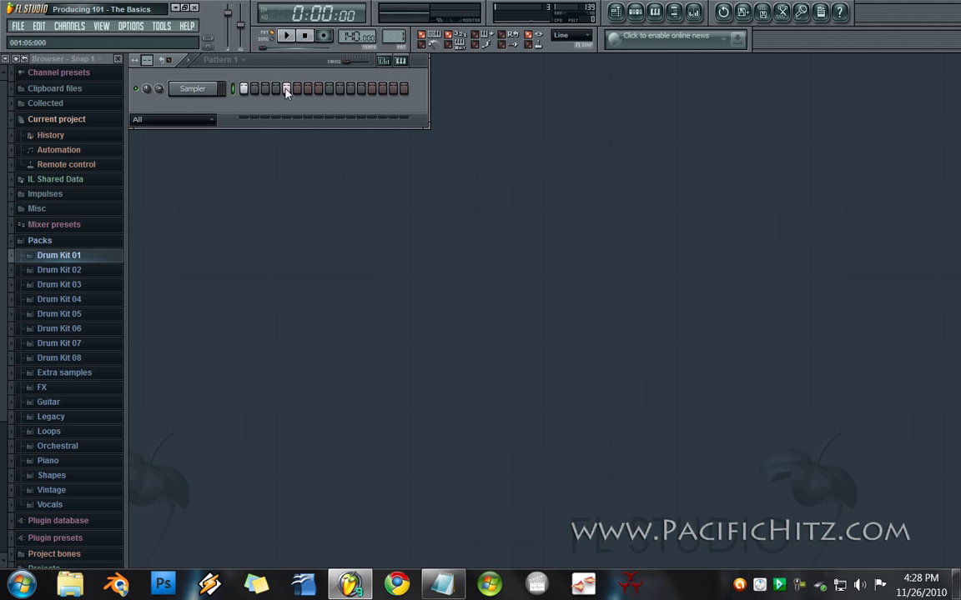
click(218, 92)
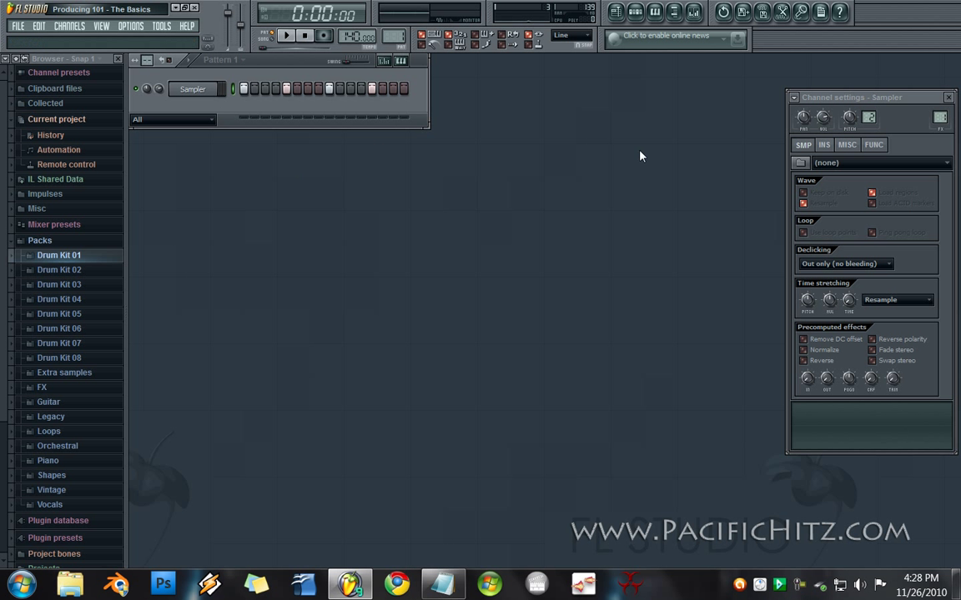
key(F5)
drag(458, 165, 484, 175)
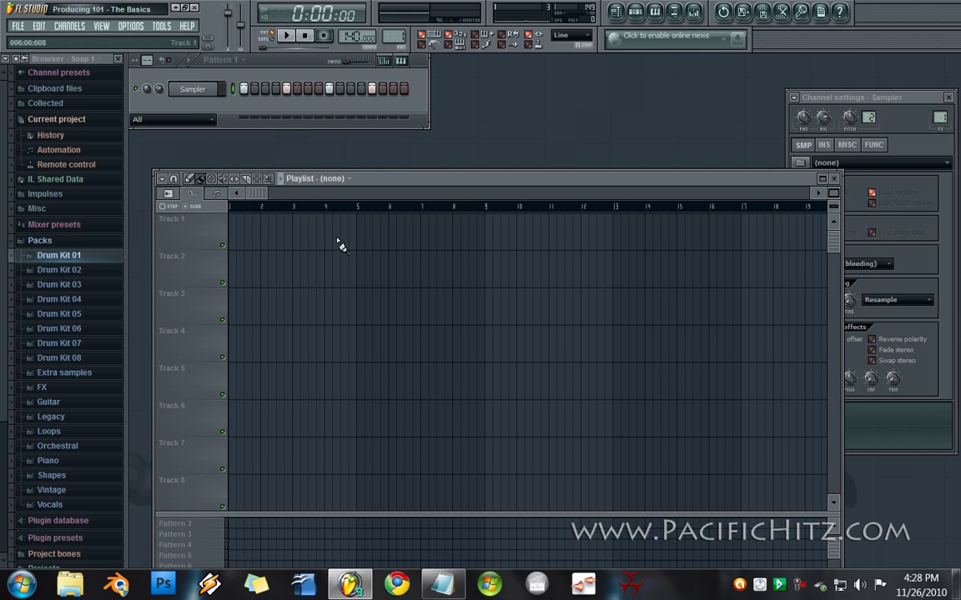
click(233, 238)
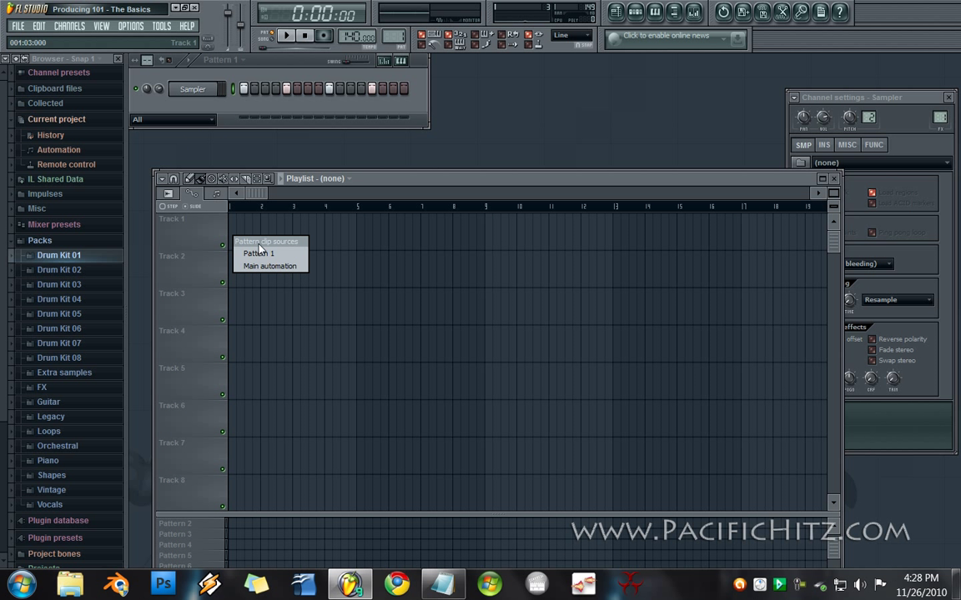
click(198, 179)
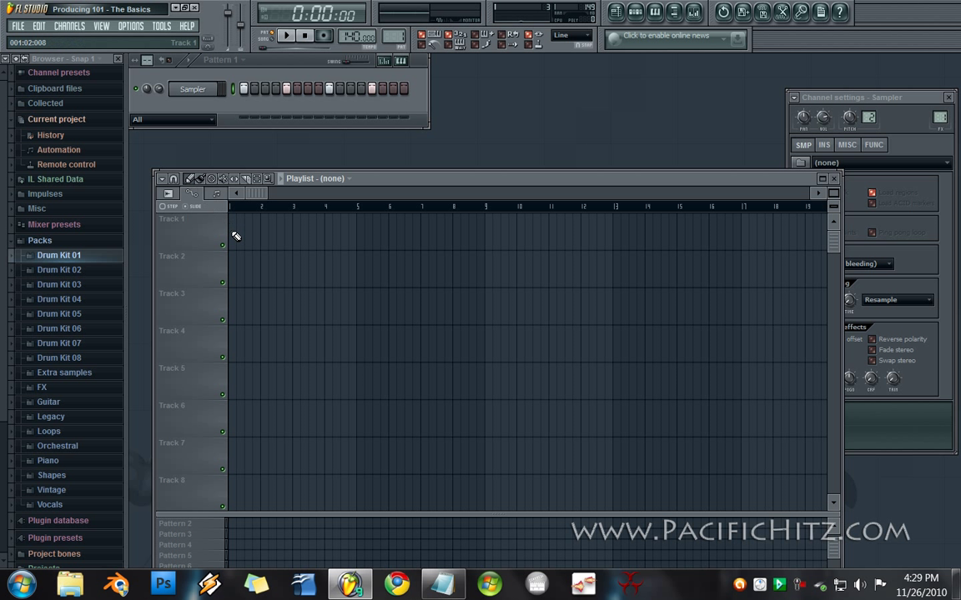
click(233, 235)
- Paint a Pattern 1 clip at the start of Track 1, move it, then delete it
click(264, 252)
click(240, 235)
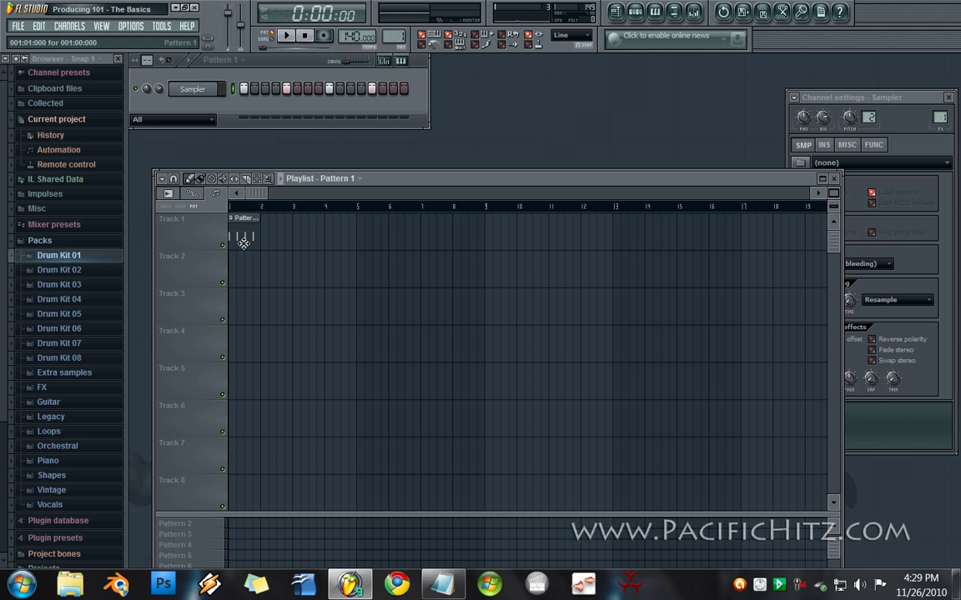
drag(397, 182, 526, 123)
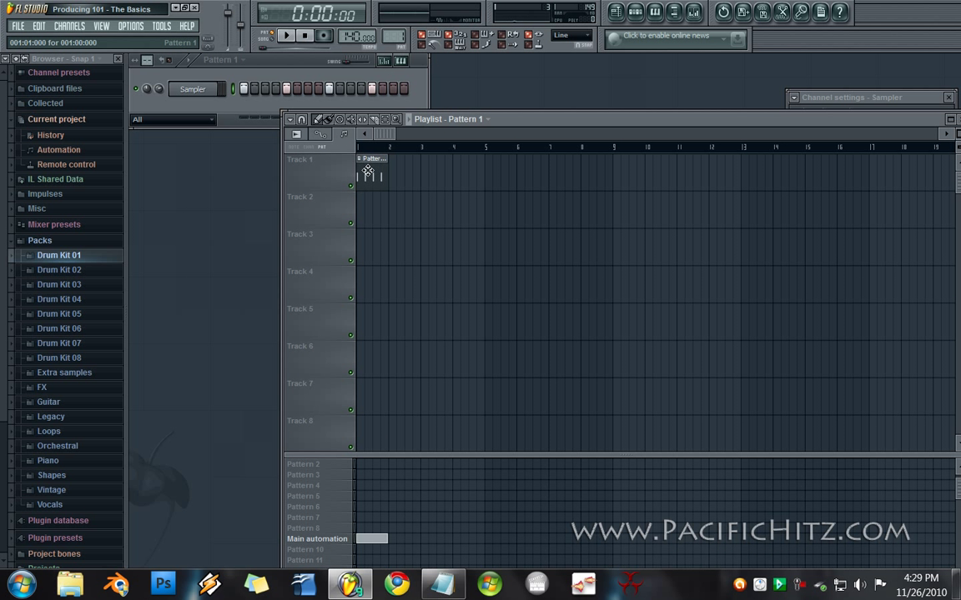
mouse_move(360, 171)
mouse_down()
mouse_move(339, 392)
mouse_move(367, 152)
mouse_move(374, 273)
mouse_move(361, 167)
mouse_up()
right_click(367, 169)
- Place and remove Pattern 1 clips in the pattern rows and on Track 1 bar 2
drag(402, 453, 408, 435)
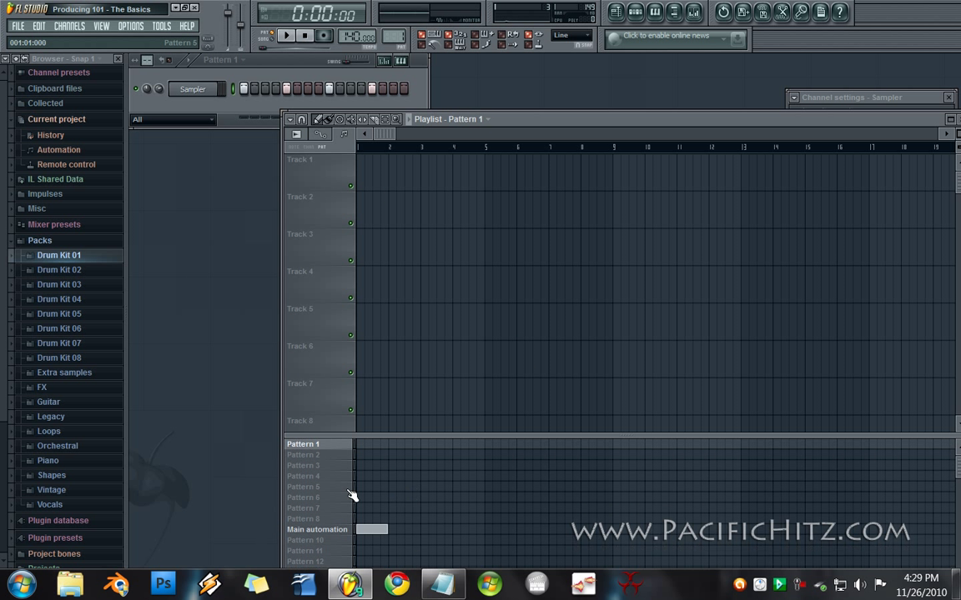
click(368, 445)
right_click(371, 445)
right_click(375, 530)
click(324, 456)
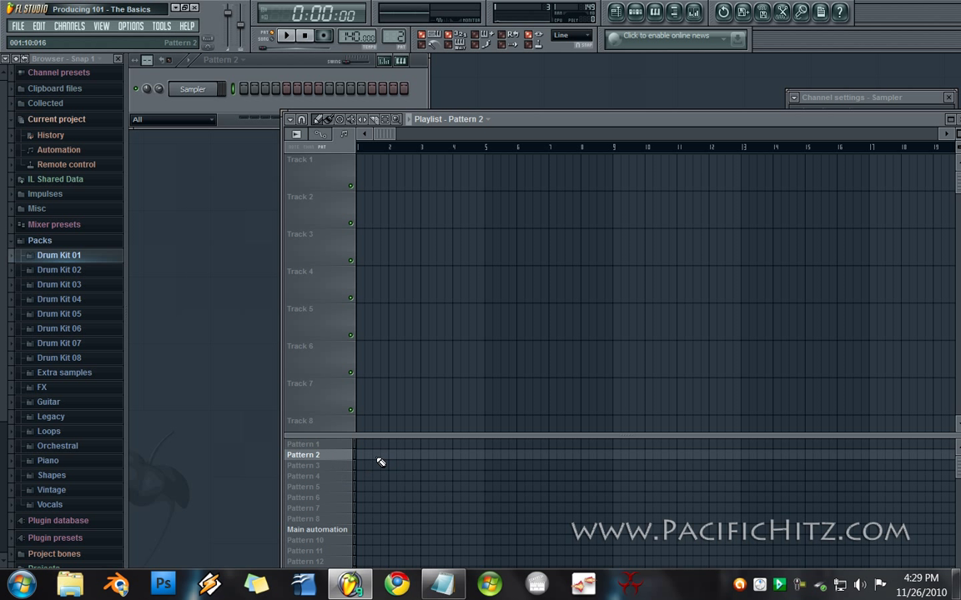
click(332, 446)
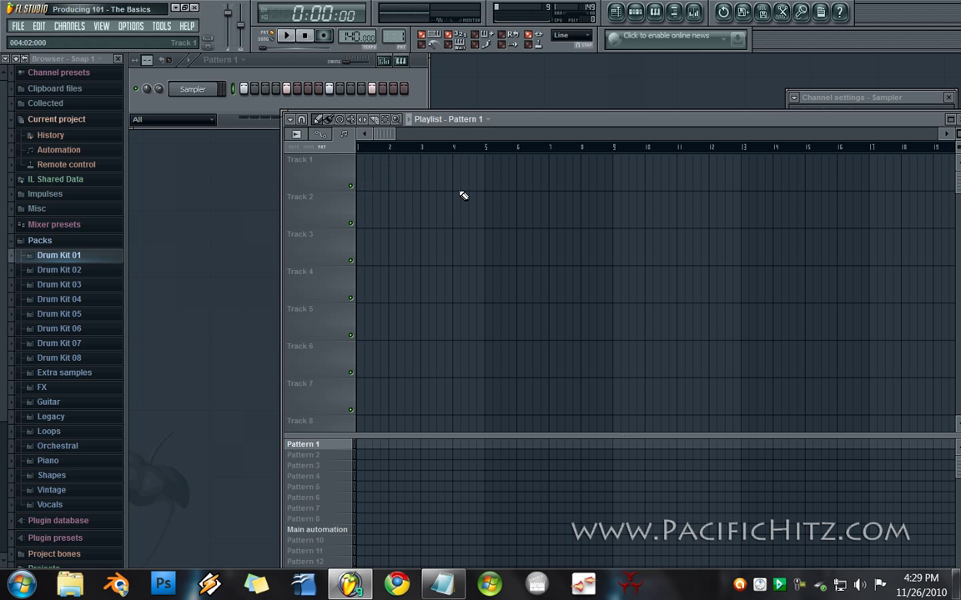
click(391, 185)
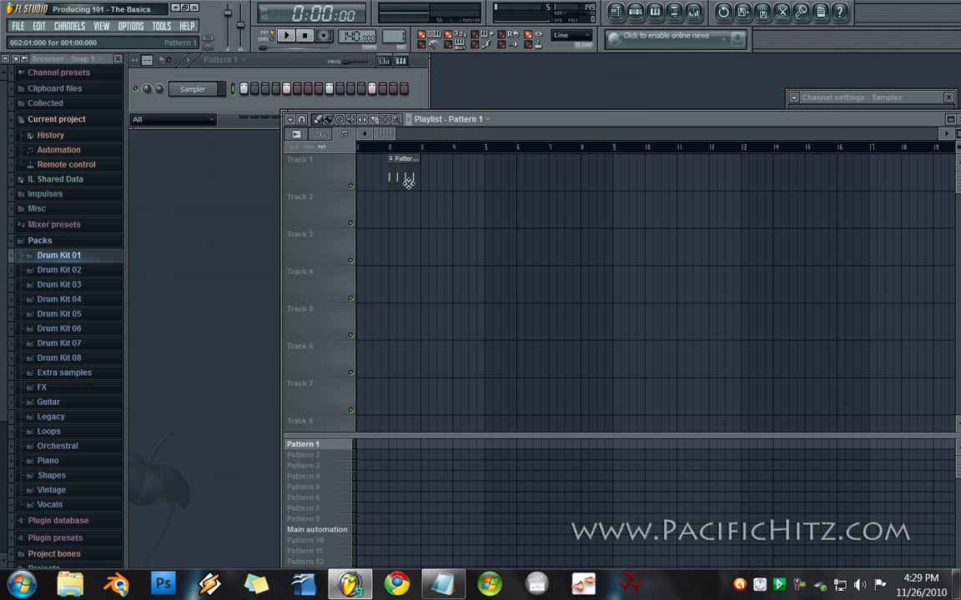
right_click(408, 182)
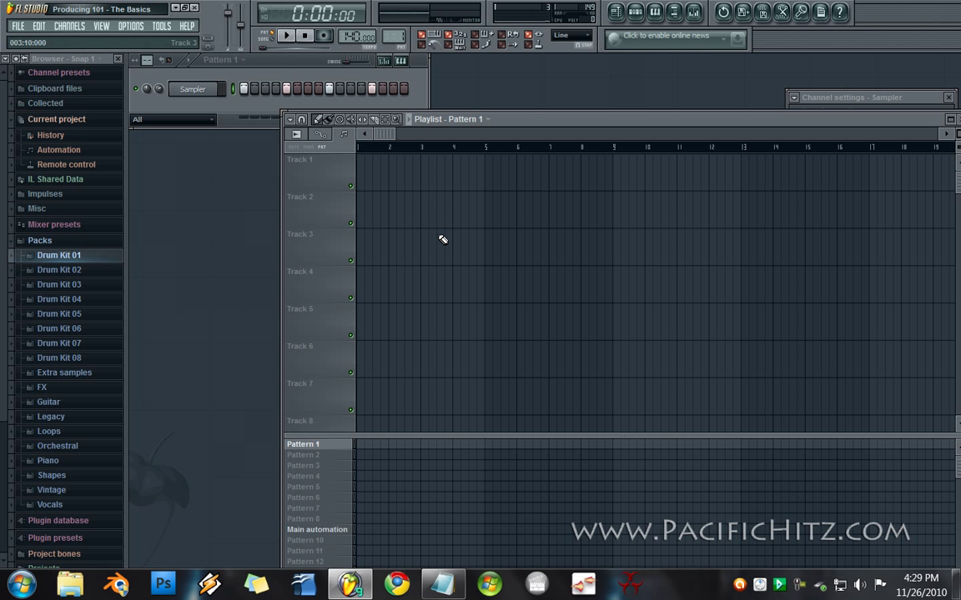
- Add three Pattern 1 clips in its row, delete a Track 1 clip, clear Sampler steps 1, 5, 9, 13
drag(459, 435, 455, 352)
click(373, 363)
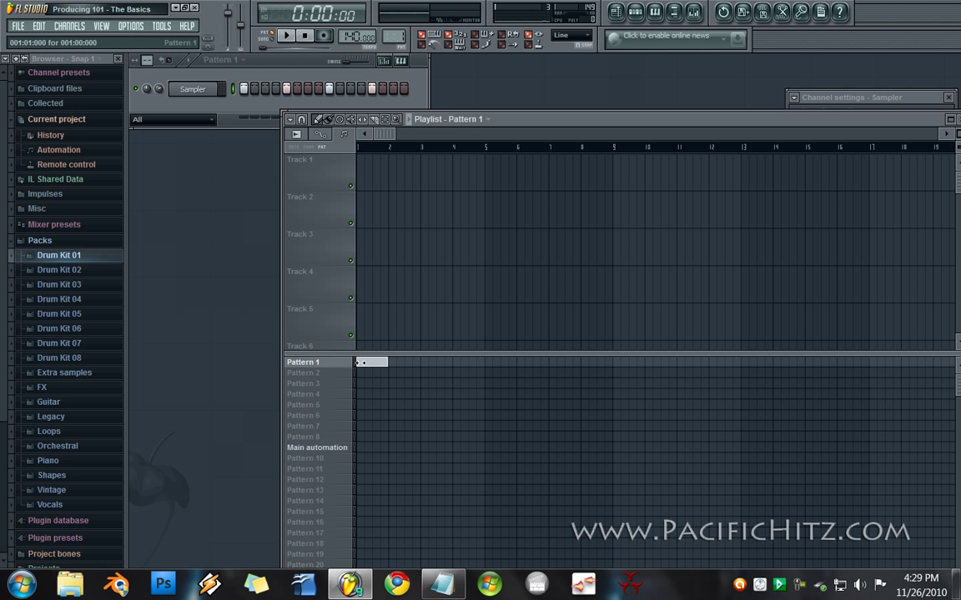
click(389, 364)
click(432, 363)
drag(489, 351, 508, 544)
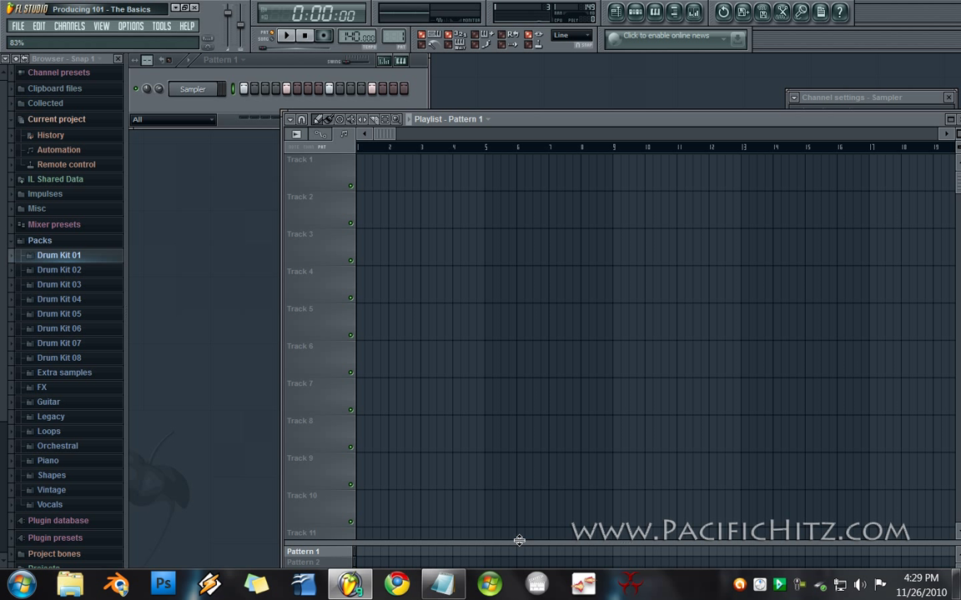
click(365, 182)
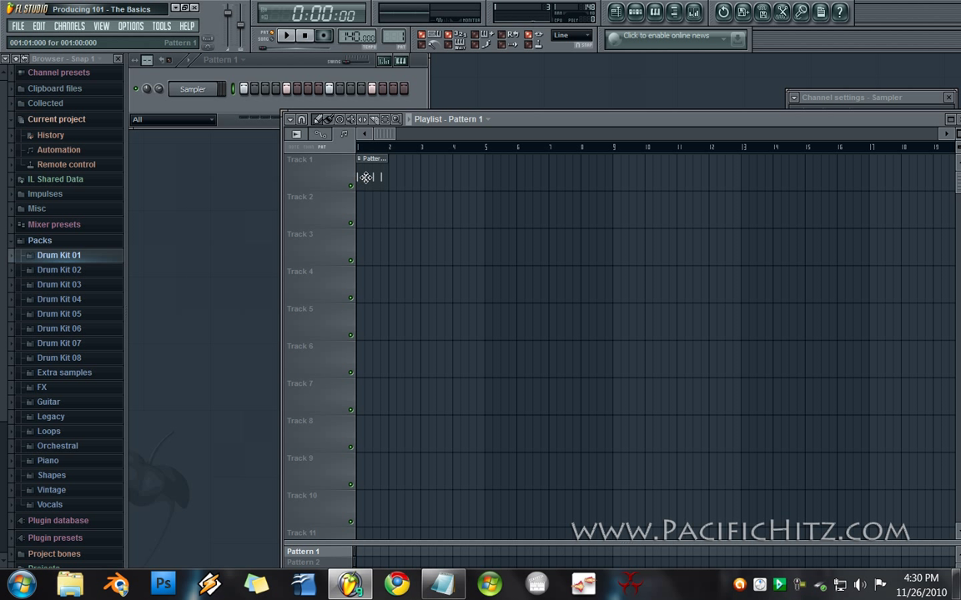
right_click(375, 178)
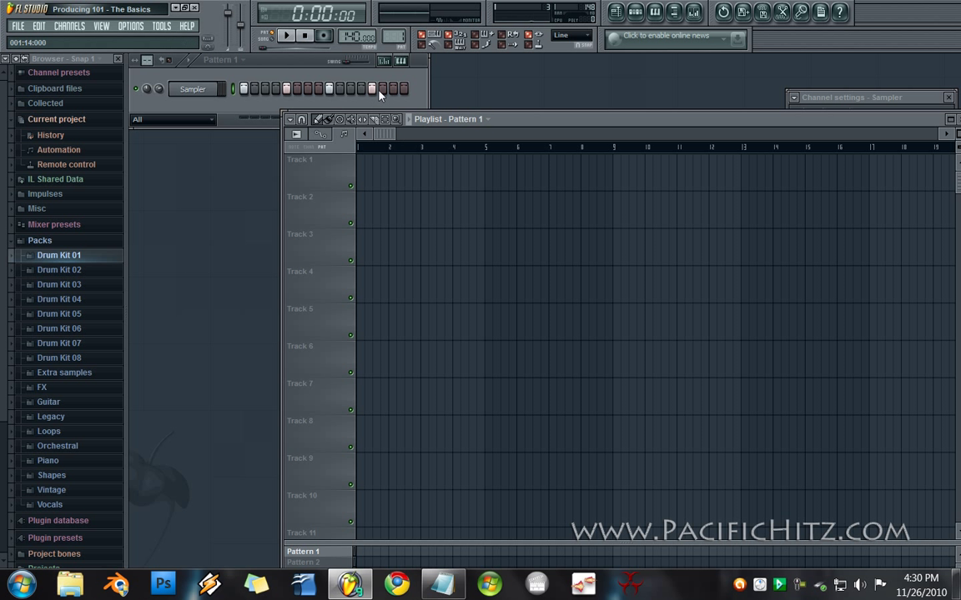
drag(379, 92, 186, 86)
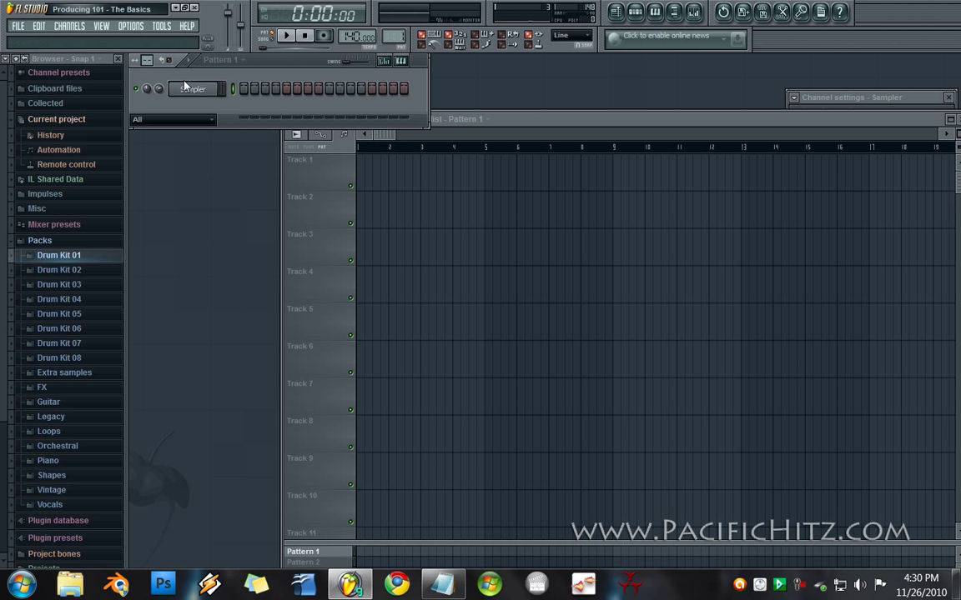
- Close the Playlist and split the news, tools, transport, time and shortcut panels into separate rows
double_click(700, 127)
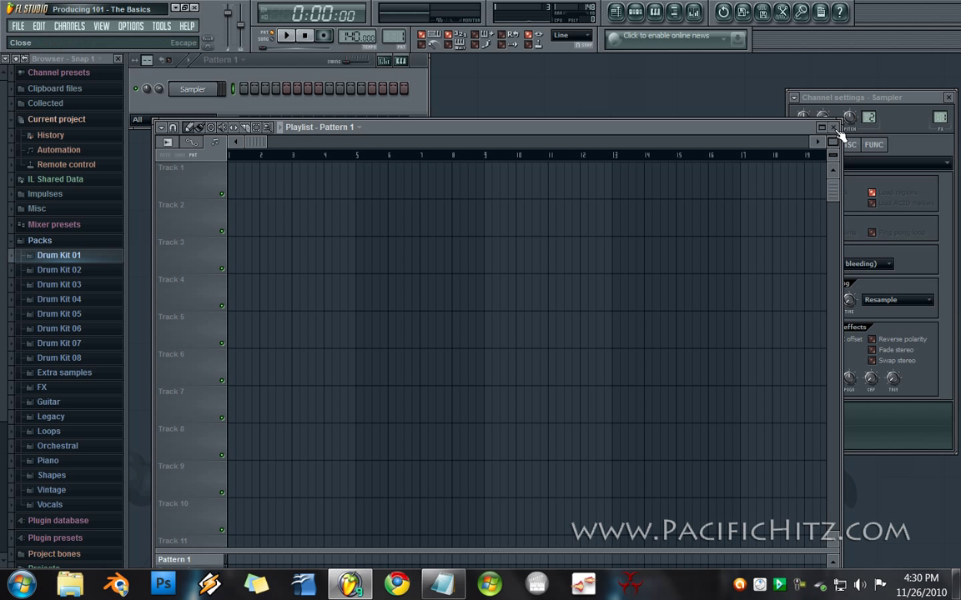
click(751, 125)
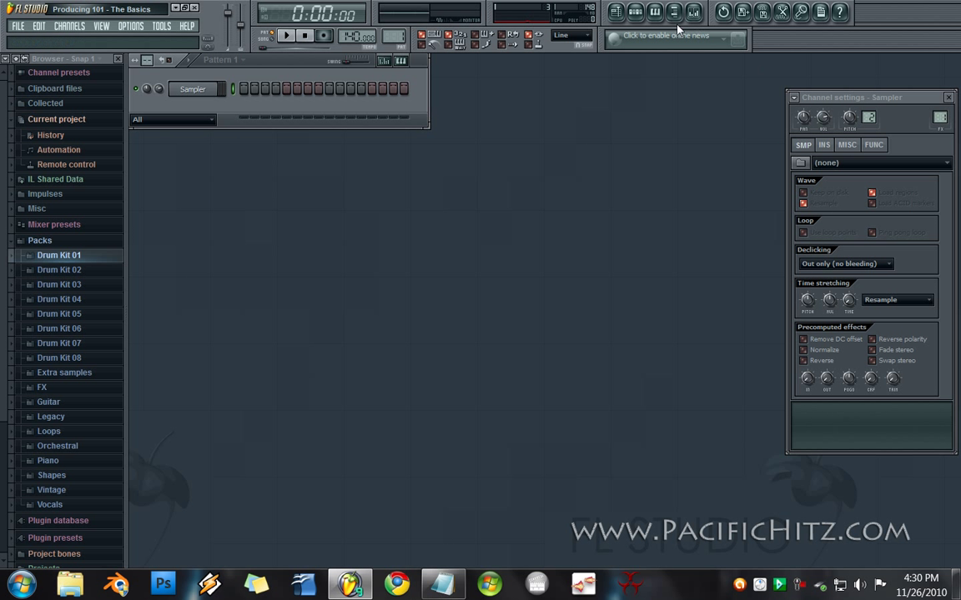
drag(598, 43, 594, 79)
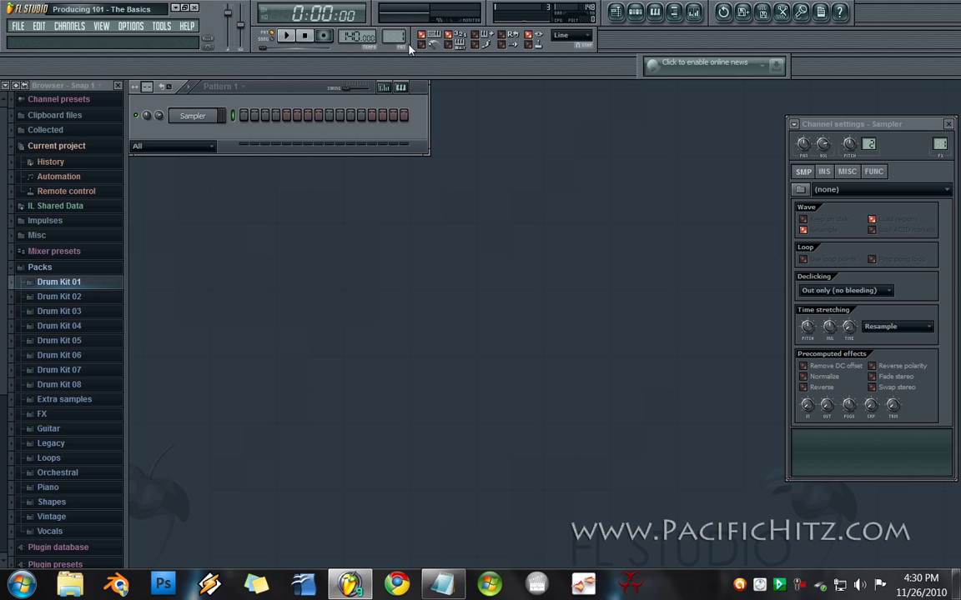
drag(412, 46, 440, 139)
drag(250, 41, 163, 133)
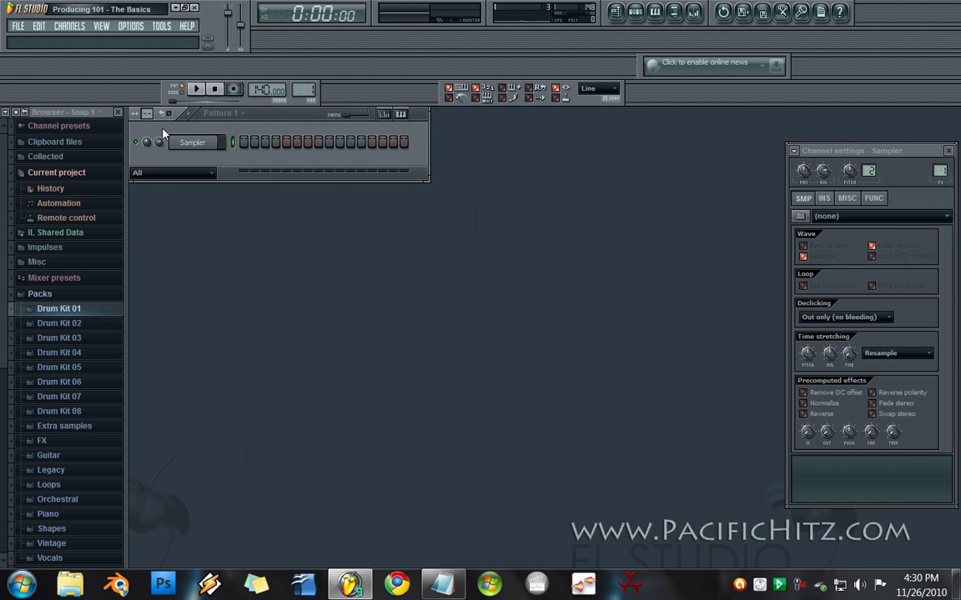
drag(261, 26, 397, 83)
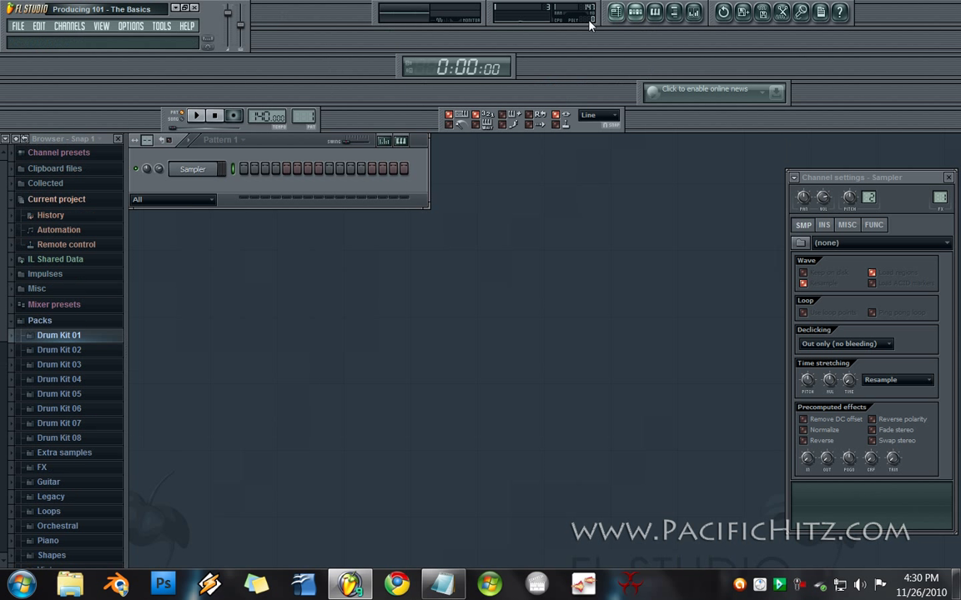
drag(598, 25, 595, 66)
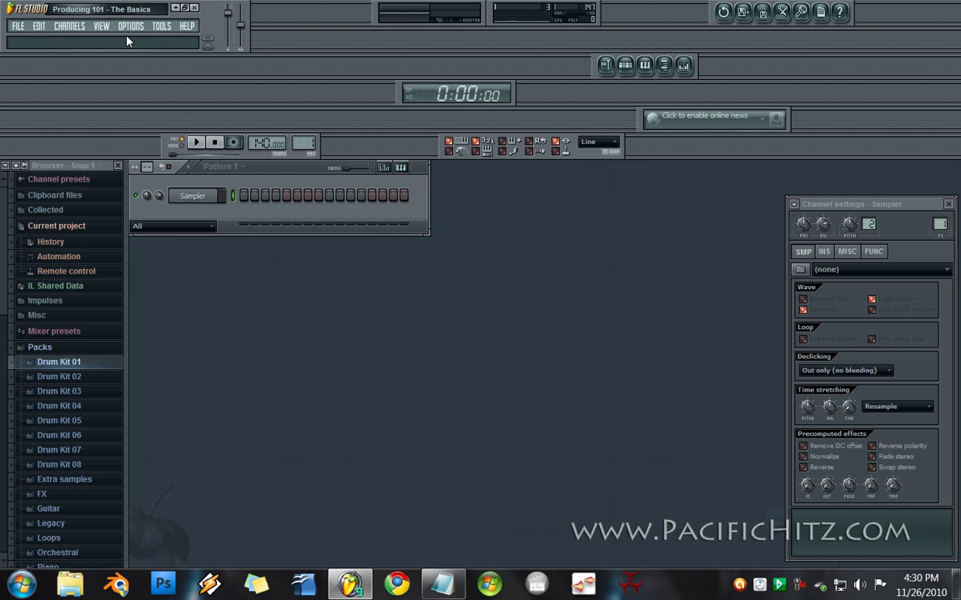
- Reset windows to the default layout and move the refresh, save and help panel to row two
click(101, 28)
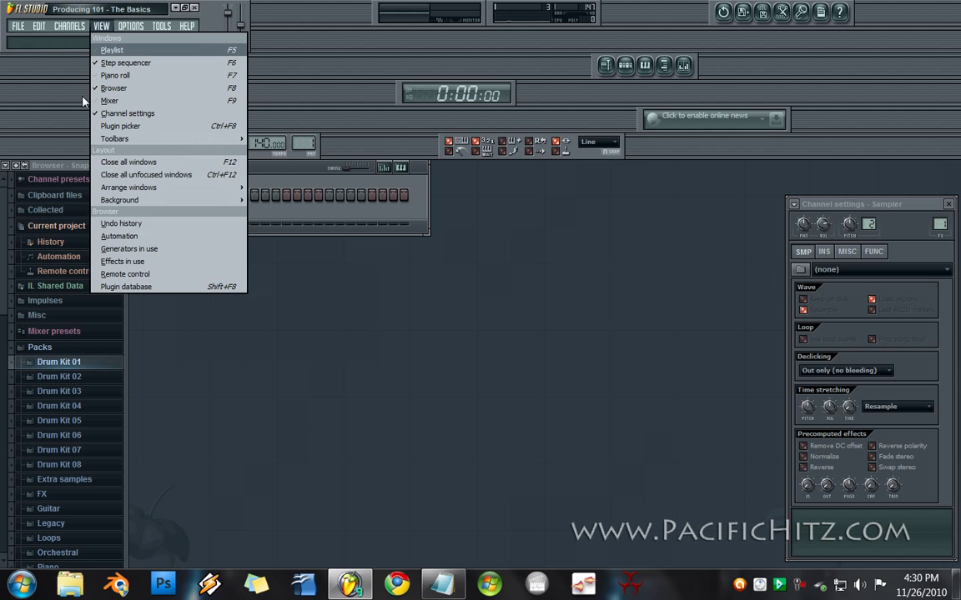
mouse_move(215, 191)
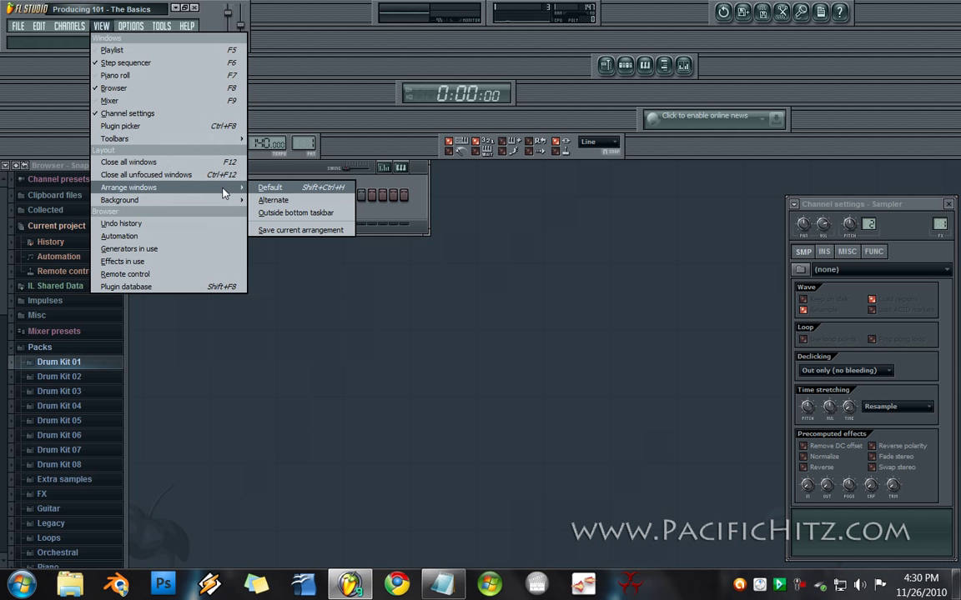
click(301, 188)
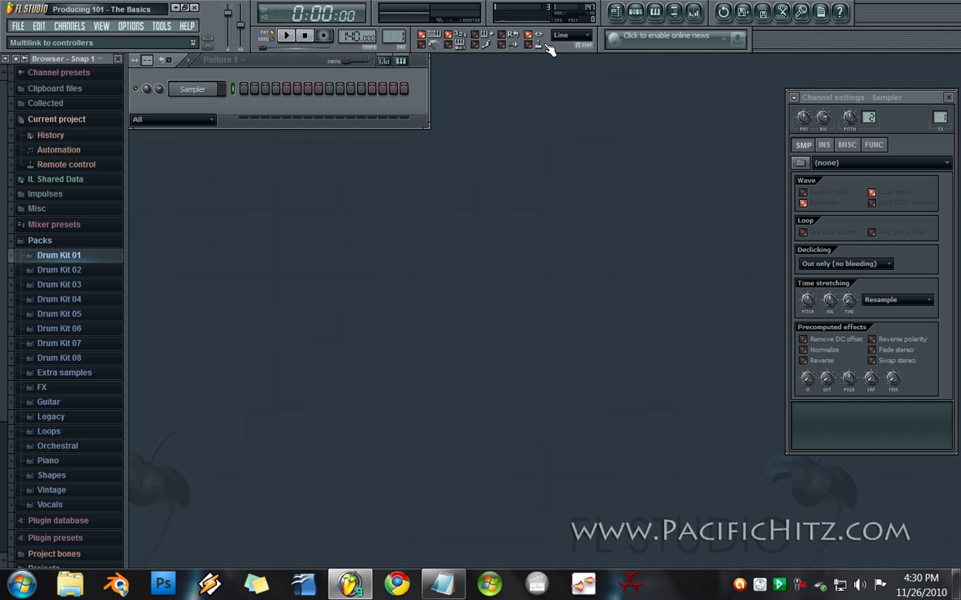
click(143, 30)
mouse_move(98, 31)
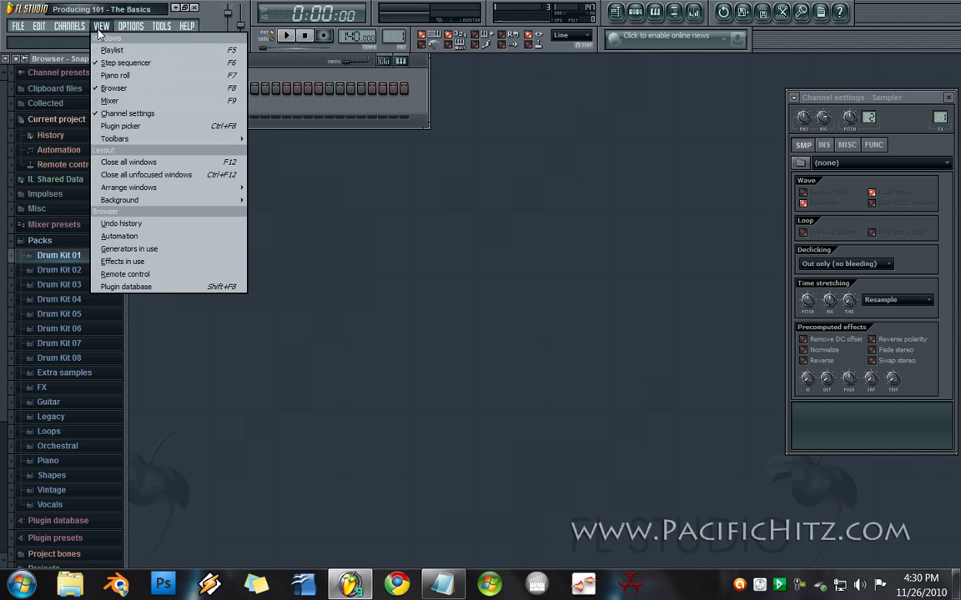
mouse_move(205, 189)
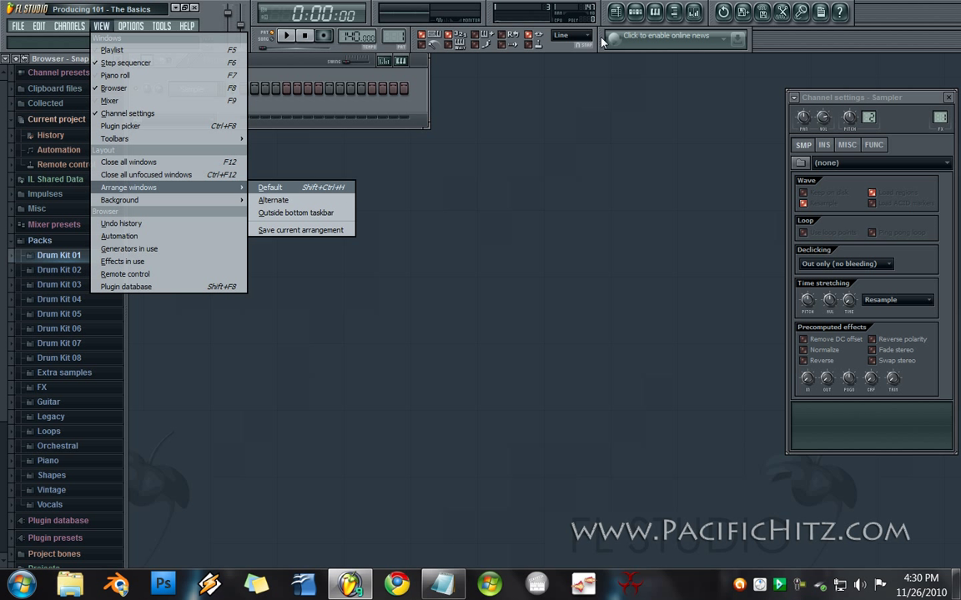
click(650, 15)
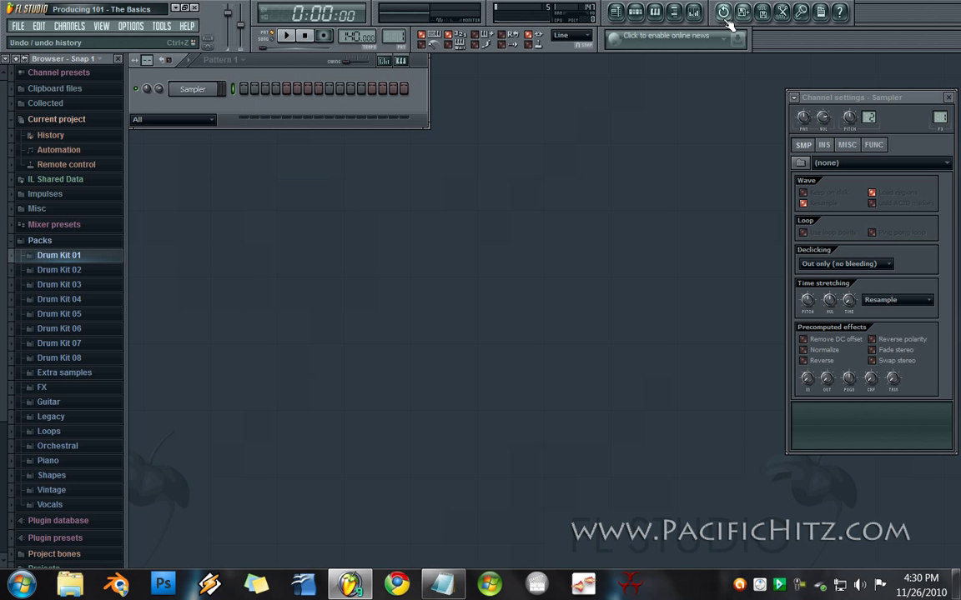
drag(708, 25, 753, 38)
- Save the current window arrangement, then restore the default layout
click(126, 26)
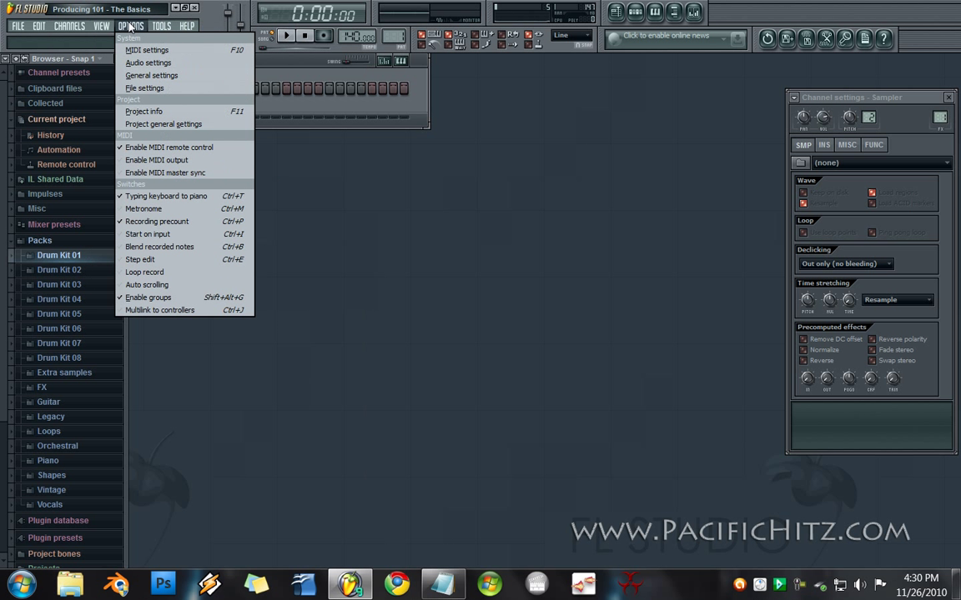
mouse_move(94, 25)
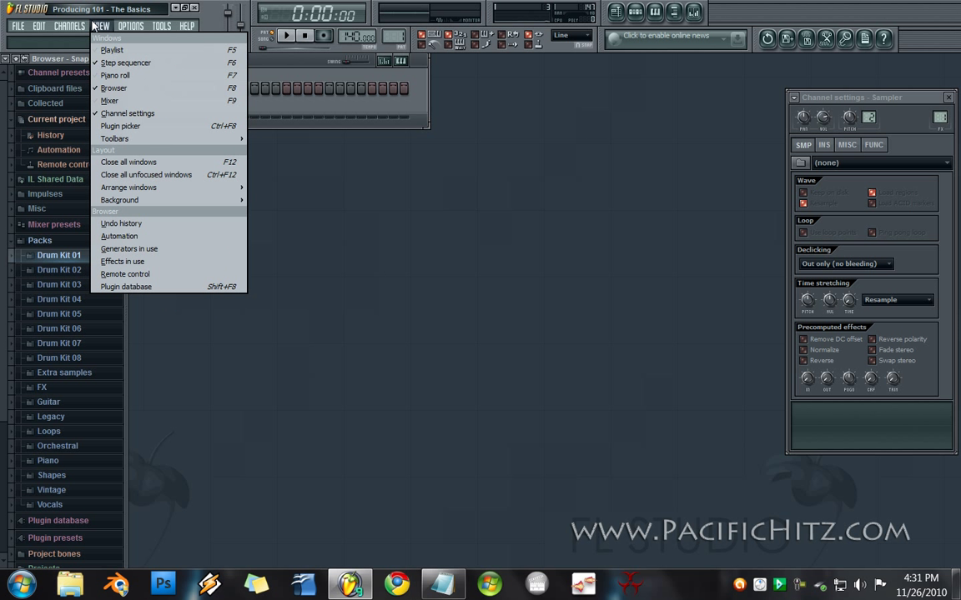
mouse_move(192, 188)
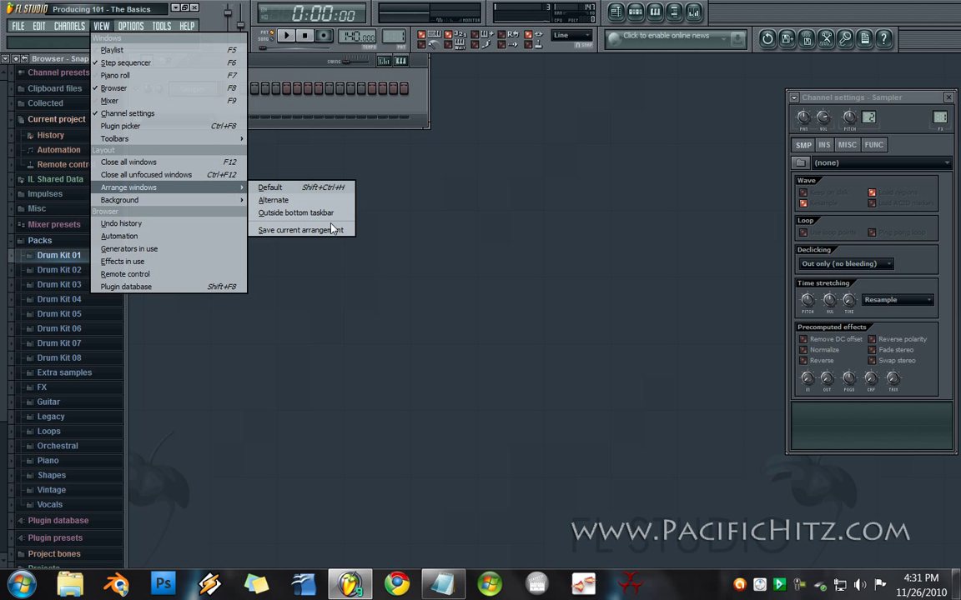
click(302, 231)
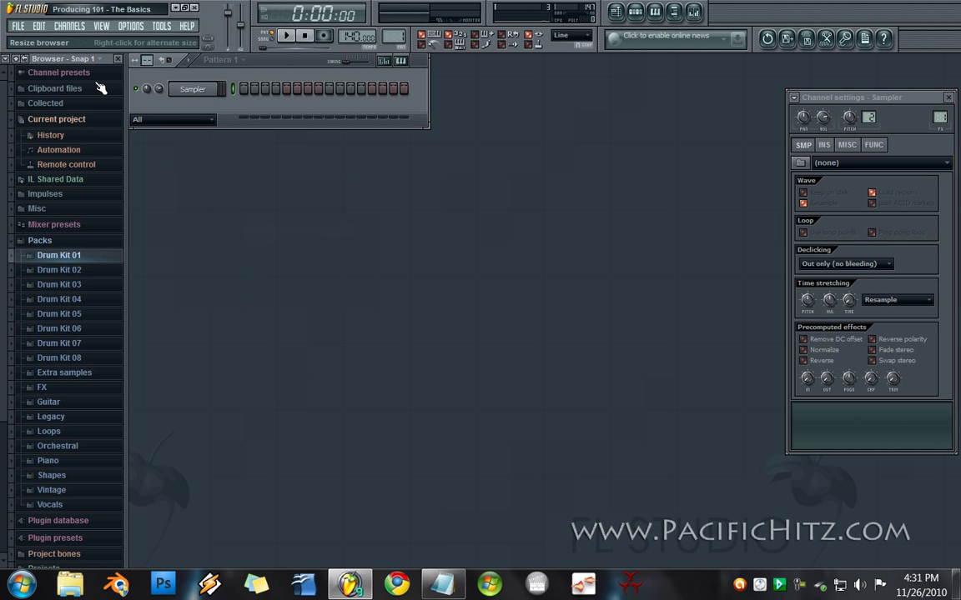
click(101, 26)
mouse_move(182, 192)
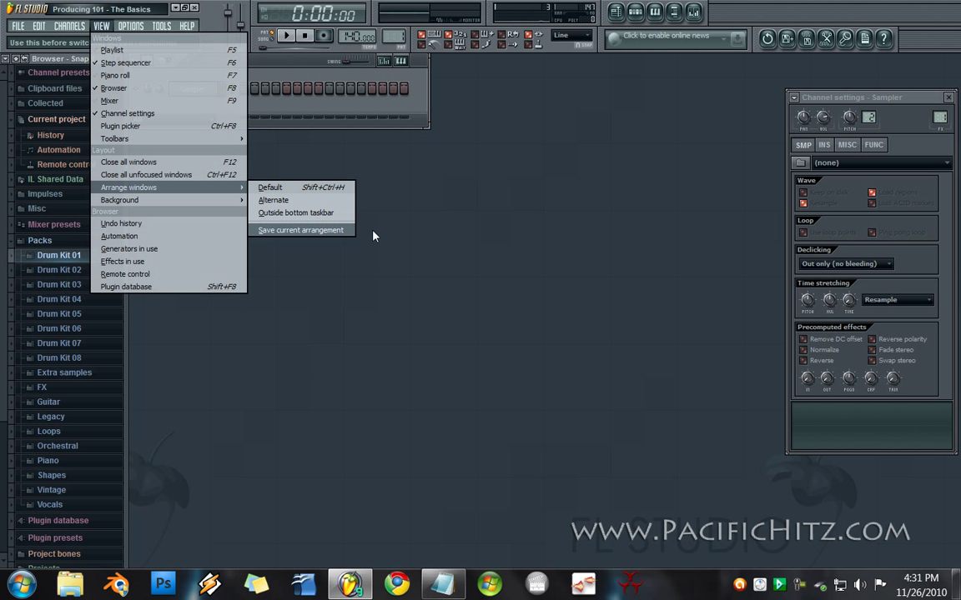
click(336, 188)
- Set the window layout to stay clear of the taskbar
click(130, 26)
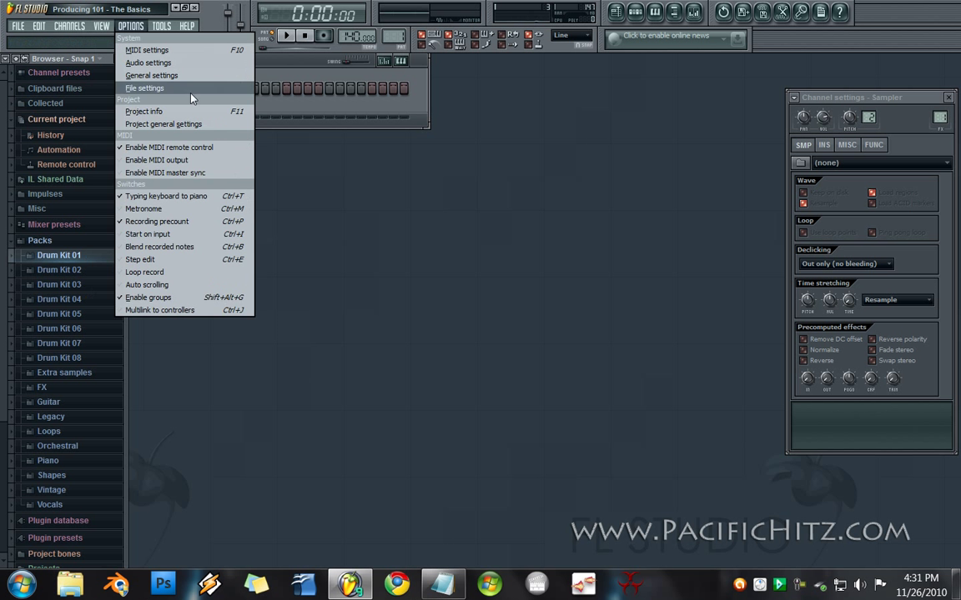
mouse_move(97, 27)
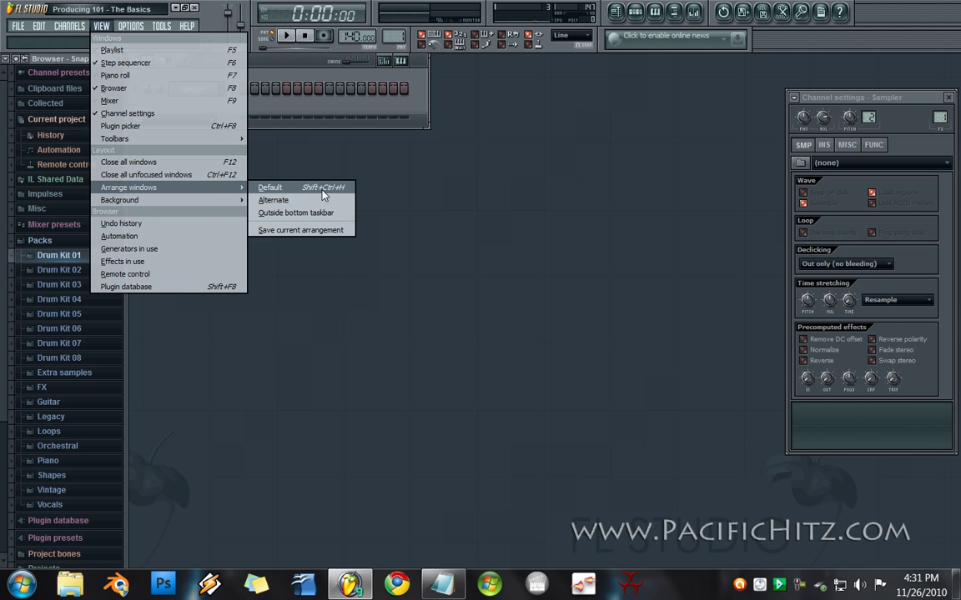
click(322, 215)
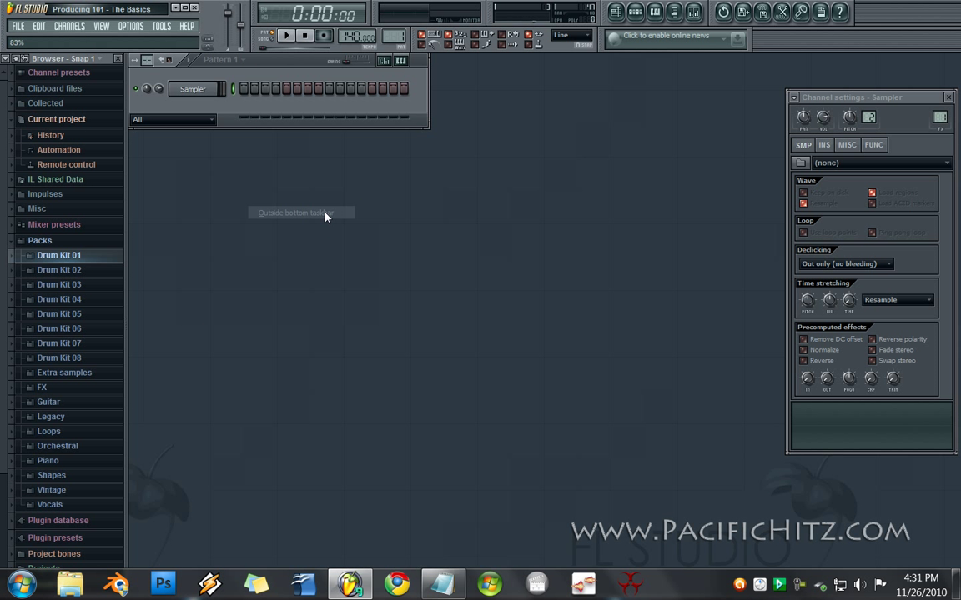
click(83, 28)
- Toggle between the Alternate and Default window arrangements, finishing on Default
mouse_move(101, 26)
mouse_move(200, 187)
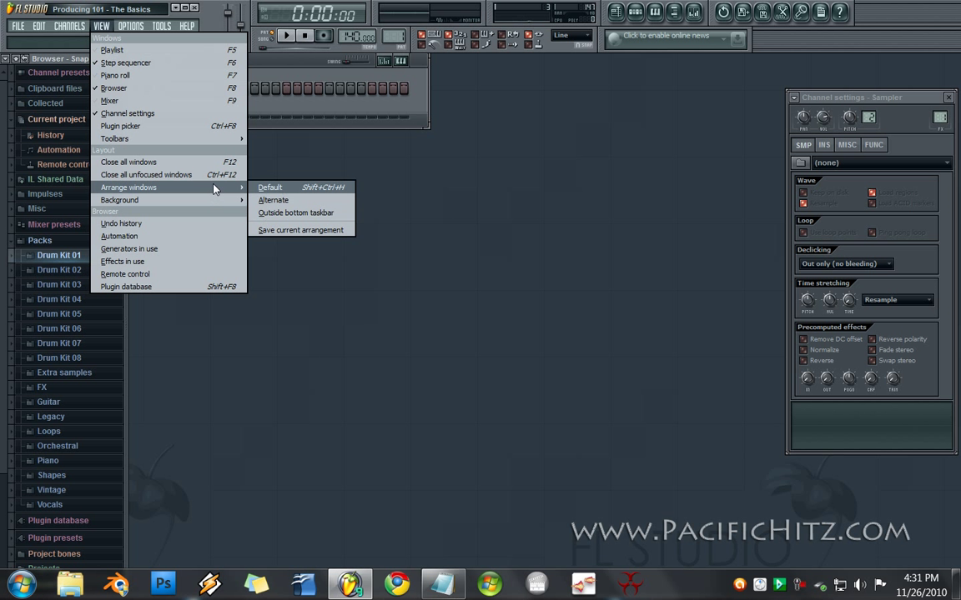
click(274, 201)
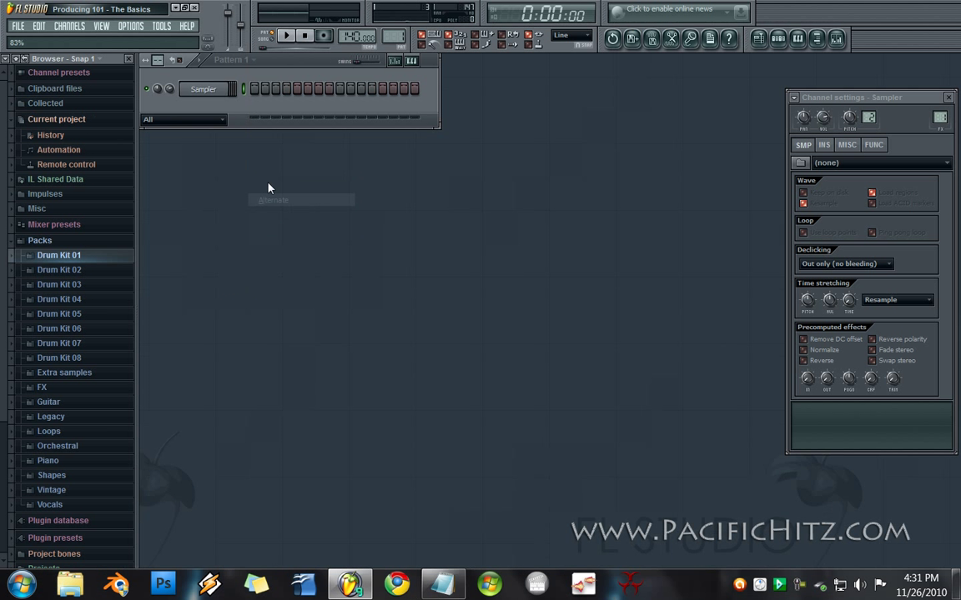
click(100, 26)
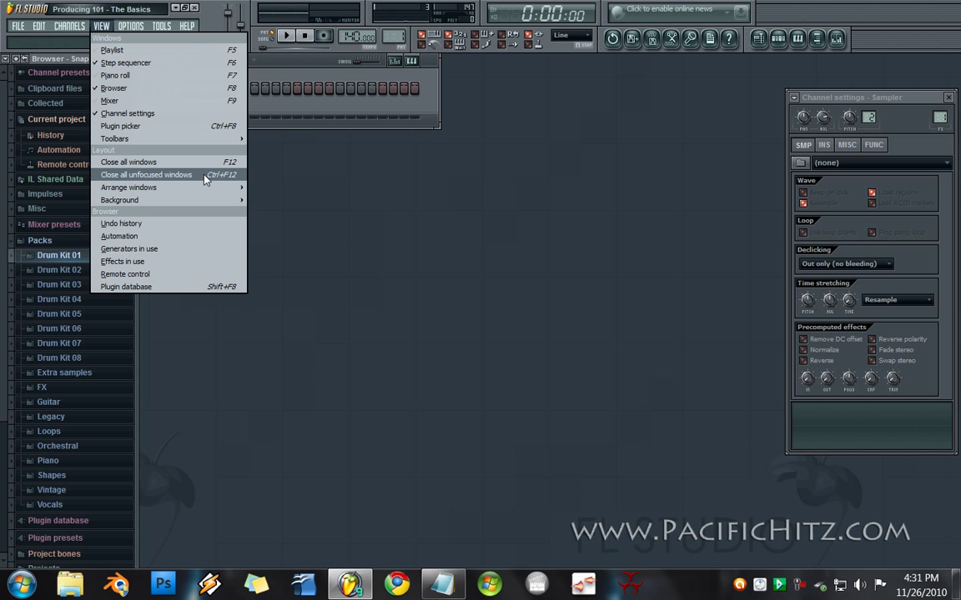
mouse_move(205, 188)
click(271, 191)
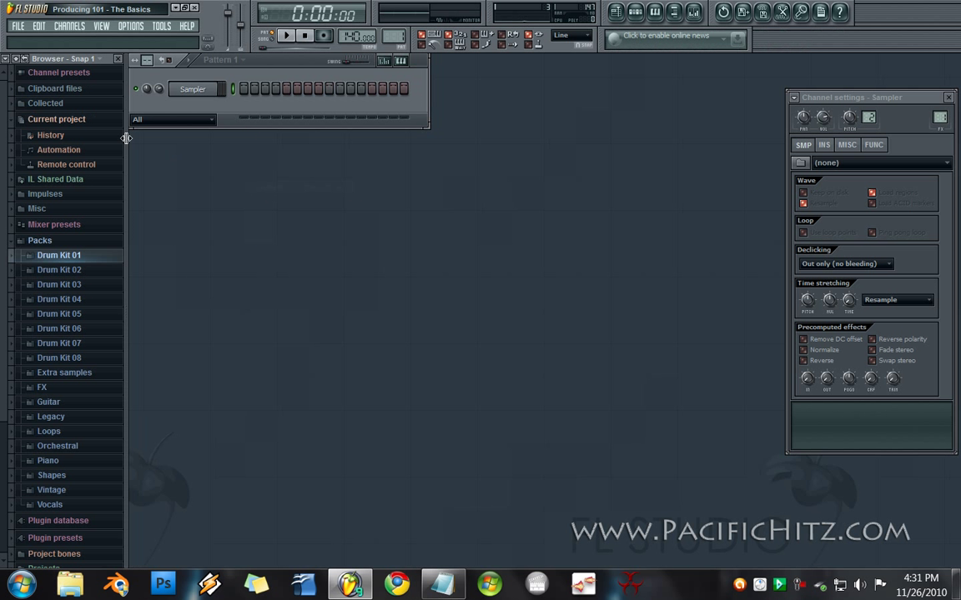
click(101, 25)
mouse_move(205, 188)
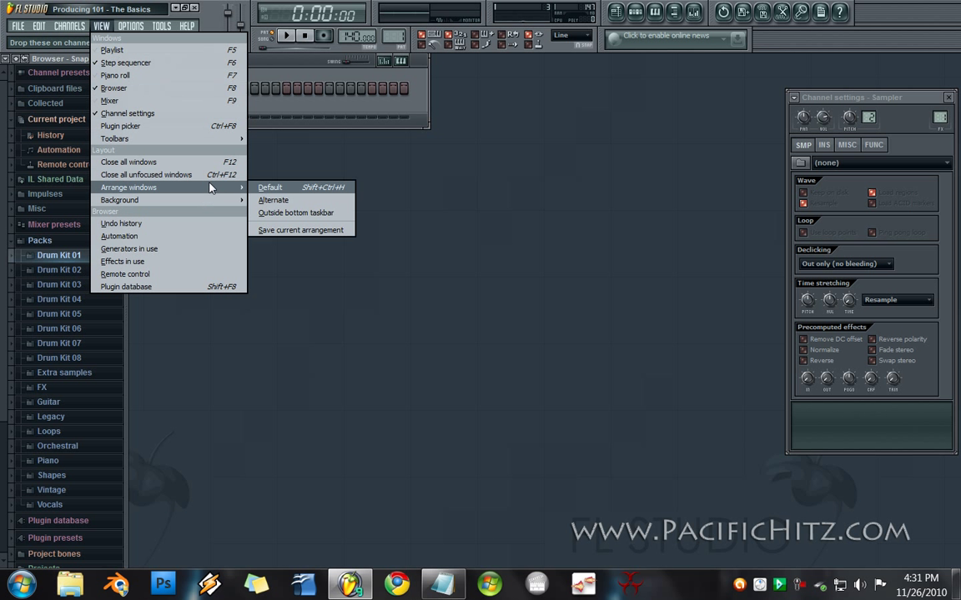
click(277, 203)
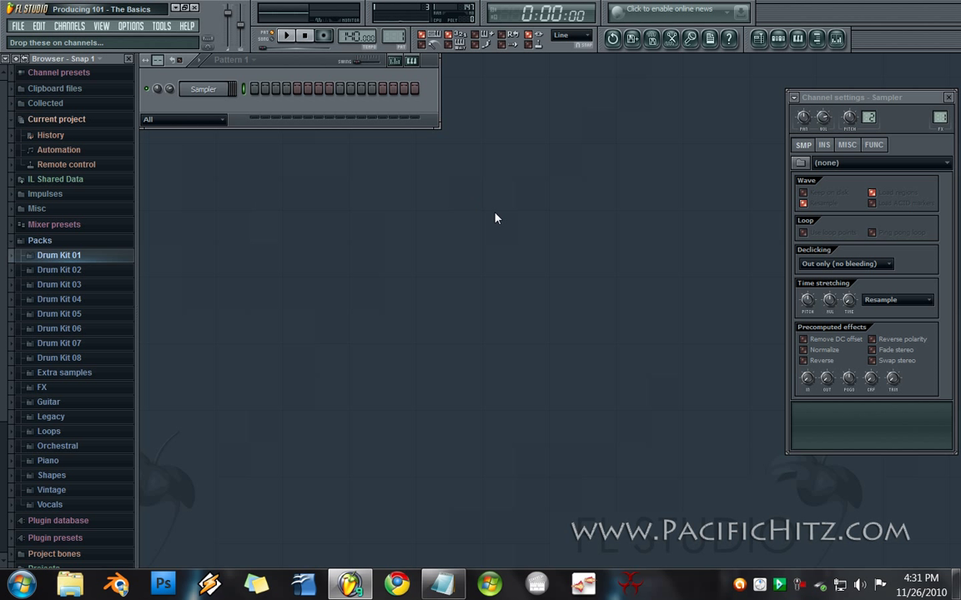
click(101, 26)
mouse_move(216, 194)
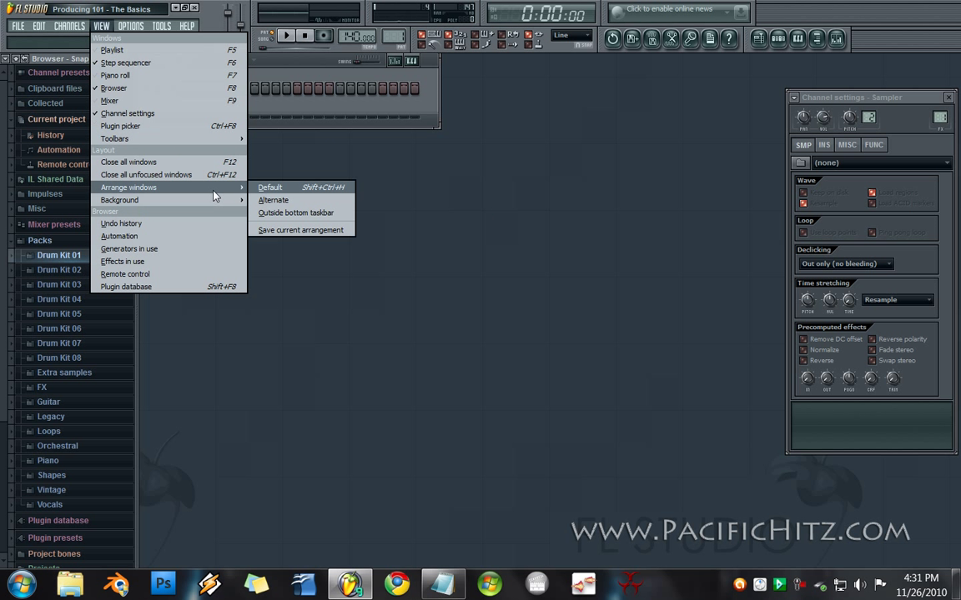
click(321, 188)
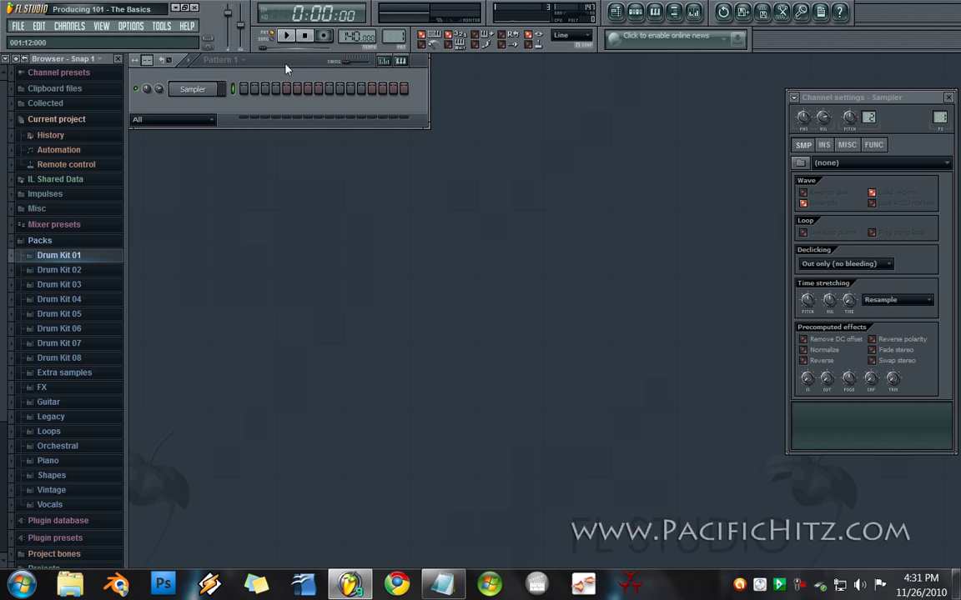
- Nudge the step sequencer, move the Sampler settings window up, and re-expand Packs
drag(285, 64, 289, 72)
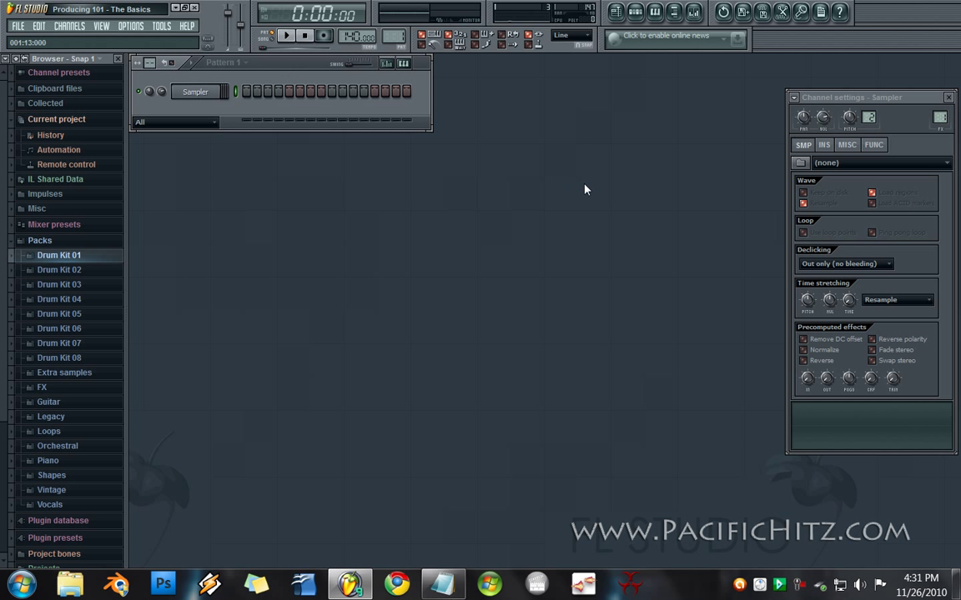
drag(880, 103, 884, 66)
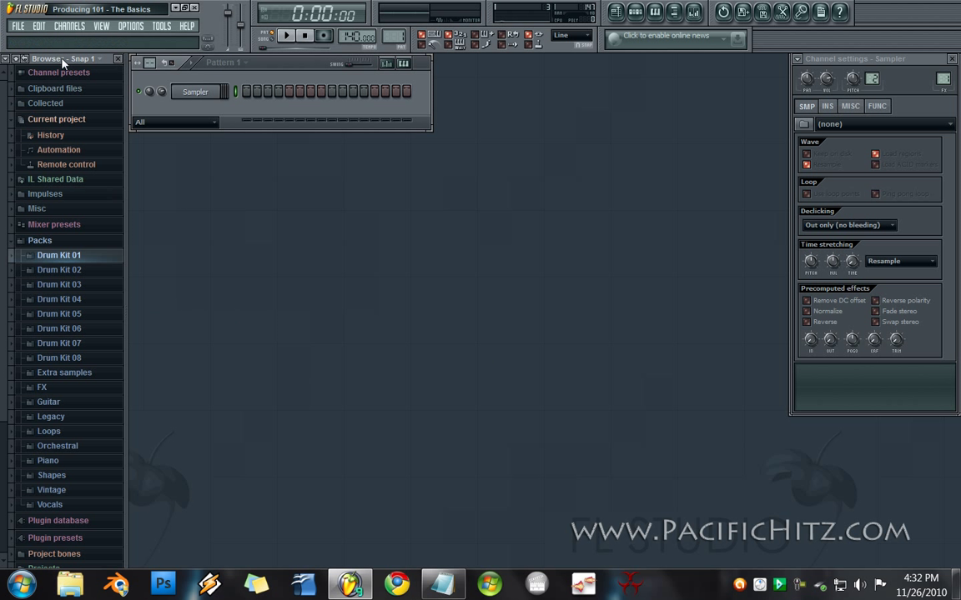
click(45, 239)
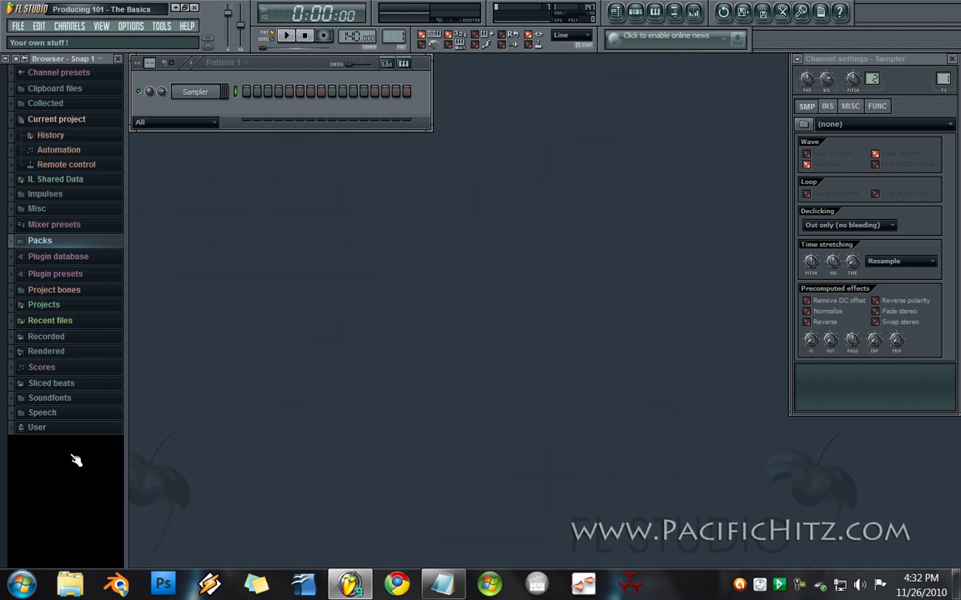
click(42, 241)
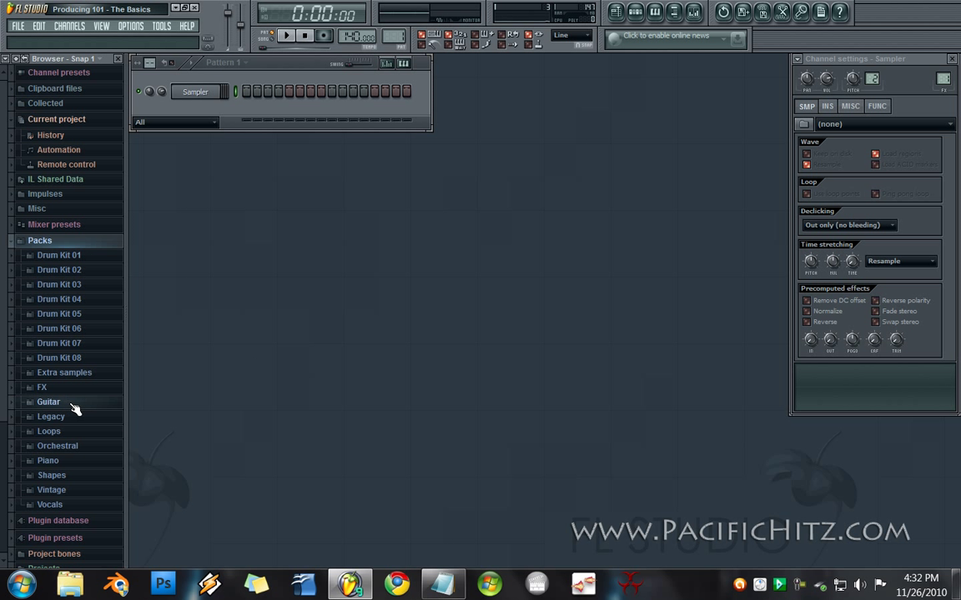
- Open and close the Drum Kit 01, 08 and 07 folders to browse their samples
click(93, 256)
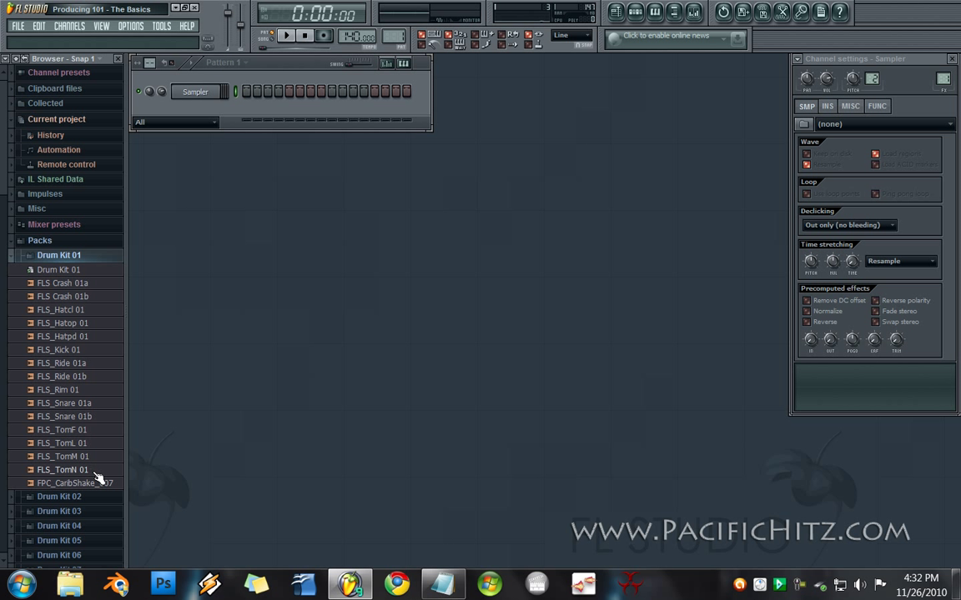
click(75, 255)
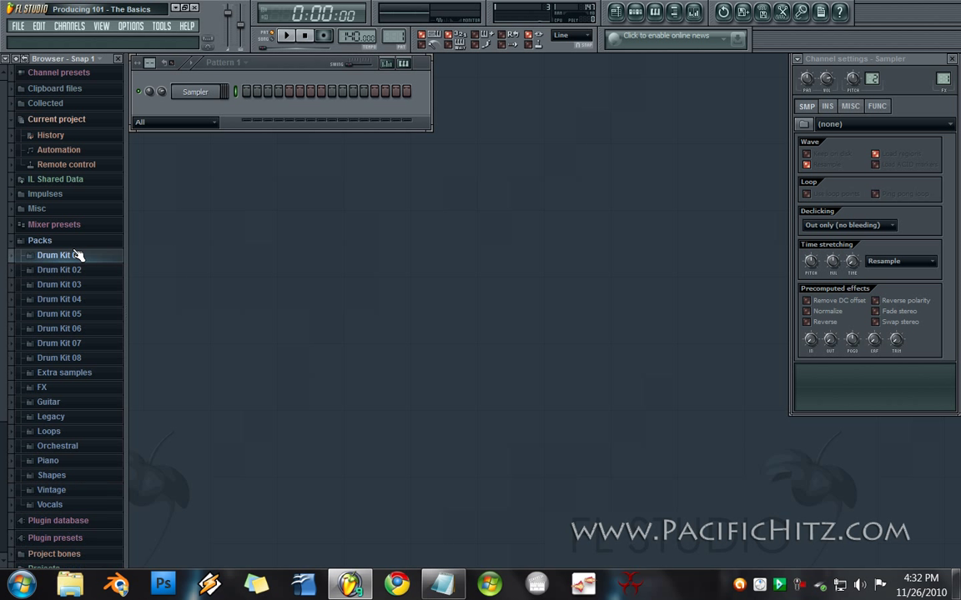
click(73, 358)
click(72, 172)
click(83, 213)
click(85, 214)
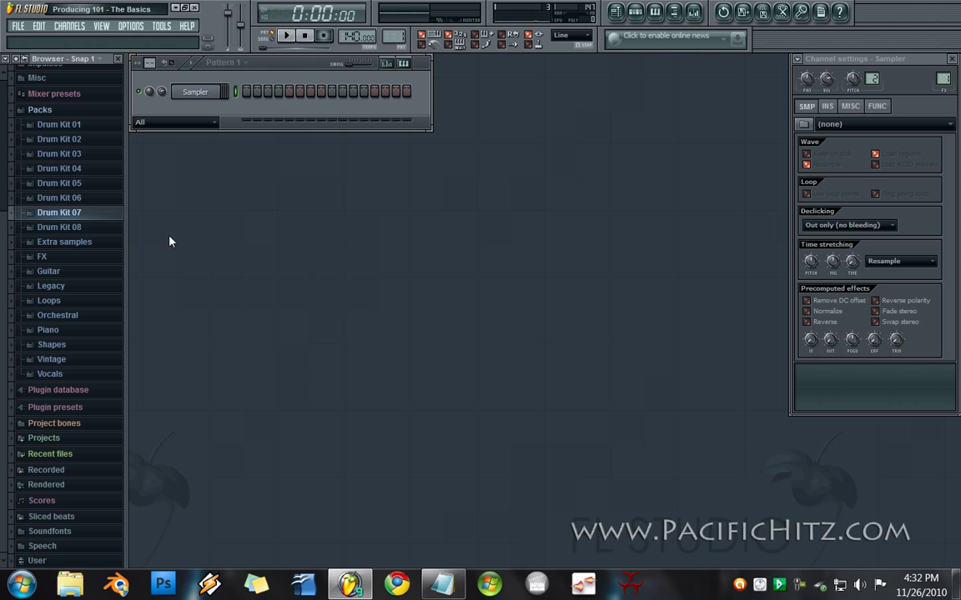
click(77, 210)
click(77, 212)
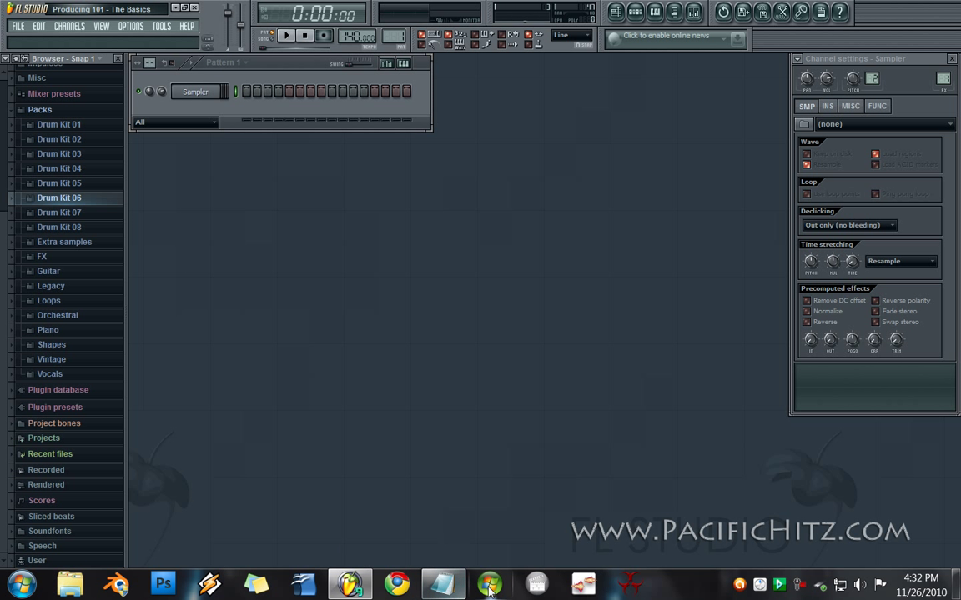
mouse_move(456, 595)
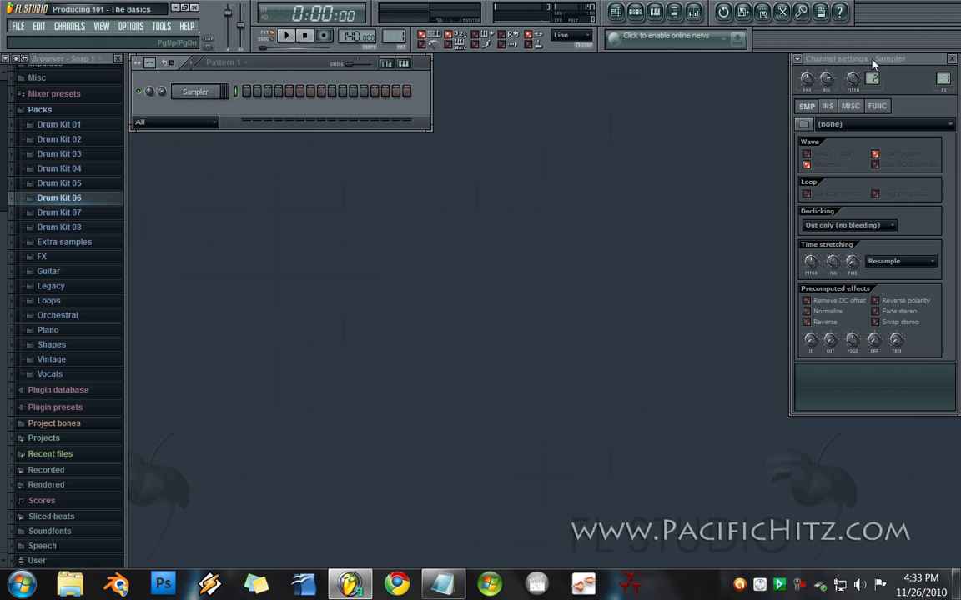
- Move the Sampler settings window to the middle and open Packs > Drum Kit 01
drag(874, 63, 541, 70)
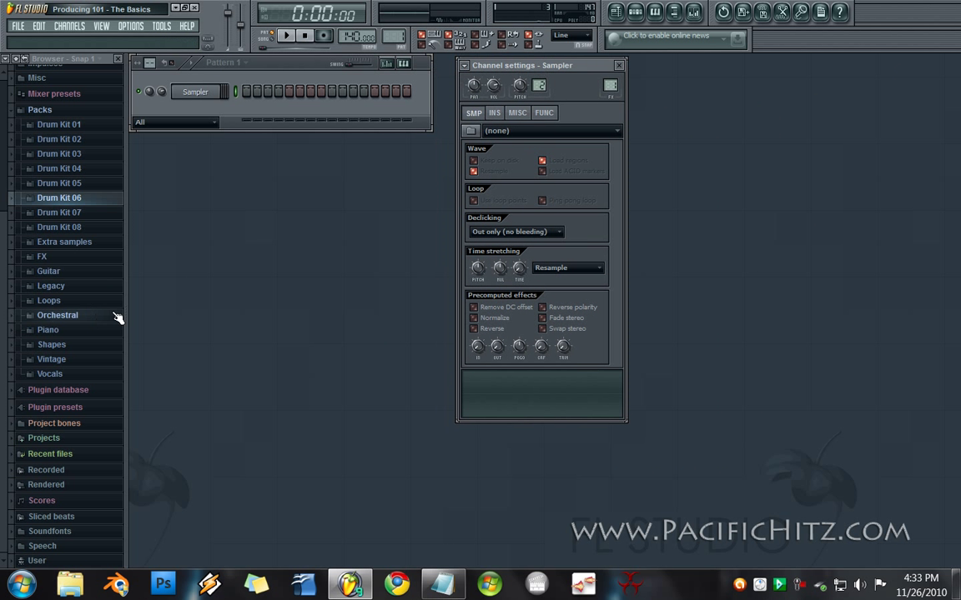
click(38, 110)
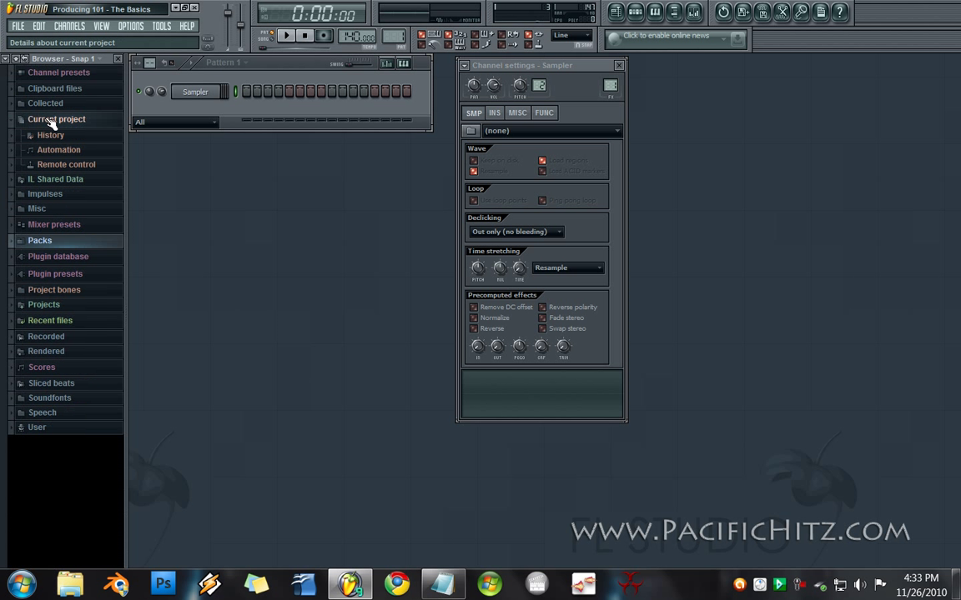
click(39, 240)
click(54, 255)
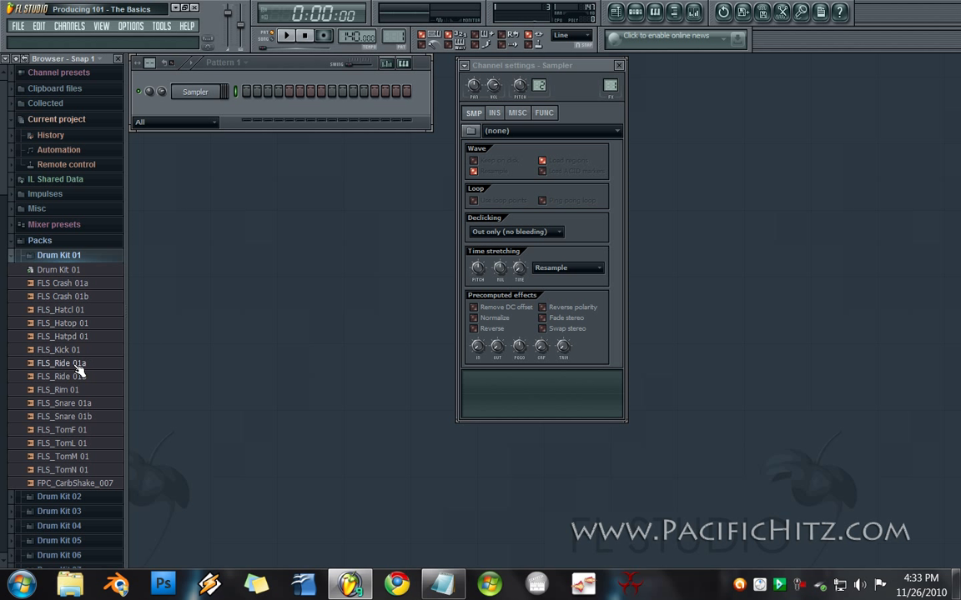
- Drag FLS_Kick 01, FLS_Snare 01a and FLS_Hatcl 01 into the step sequencer as channels
drag(72, 349, 197, 110)
click(204, 115)
click(204, 114)
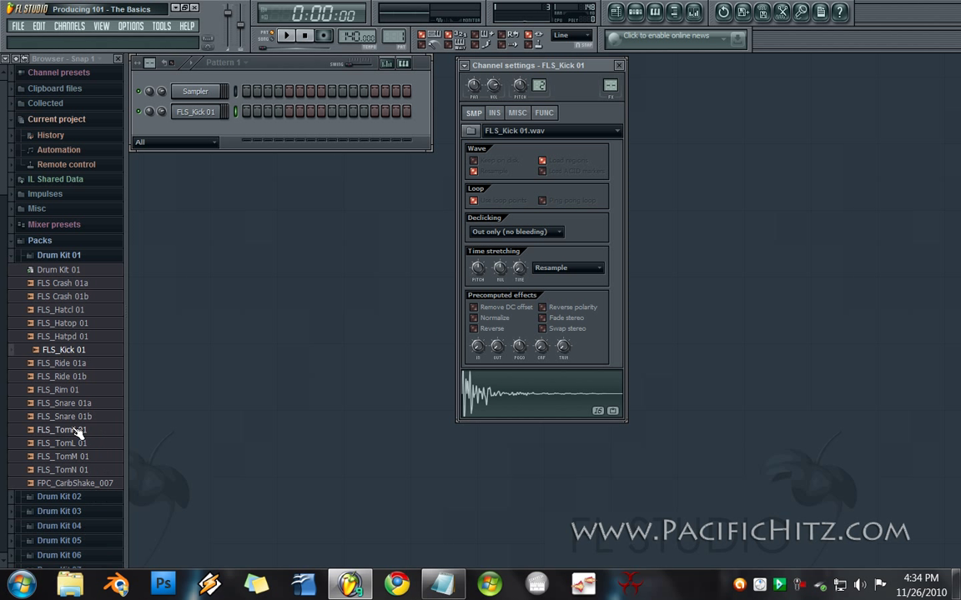
drag(75, 405, 207, 140)
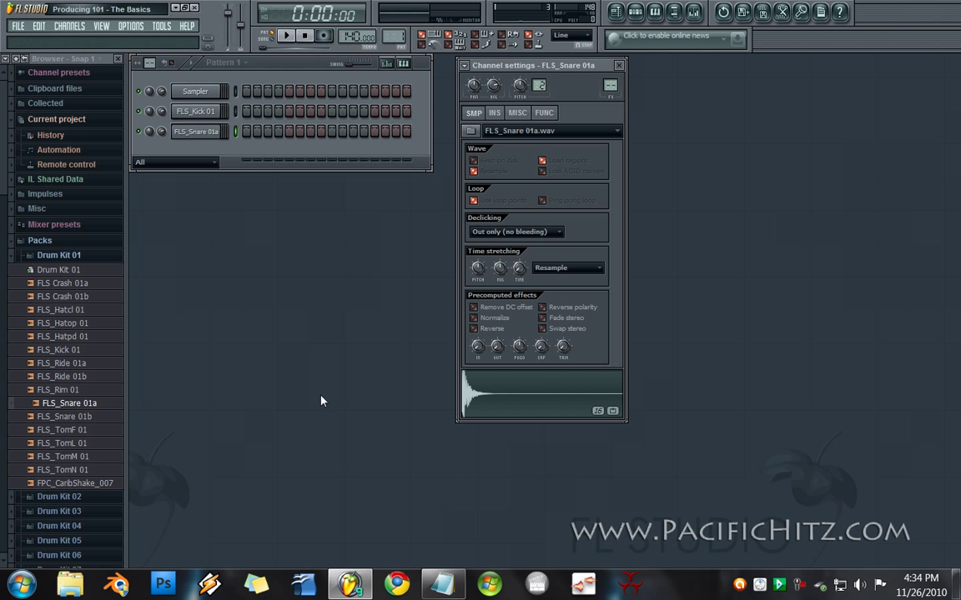
drag(81, 308, 172, 377)
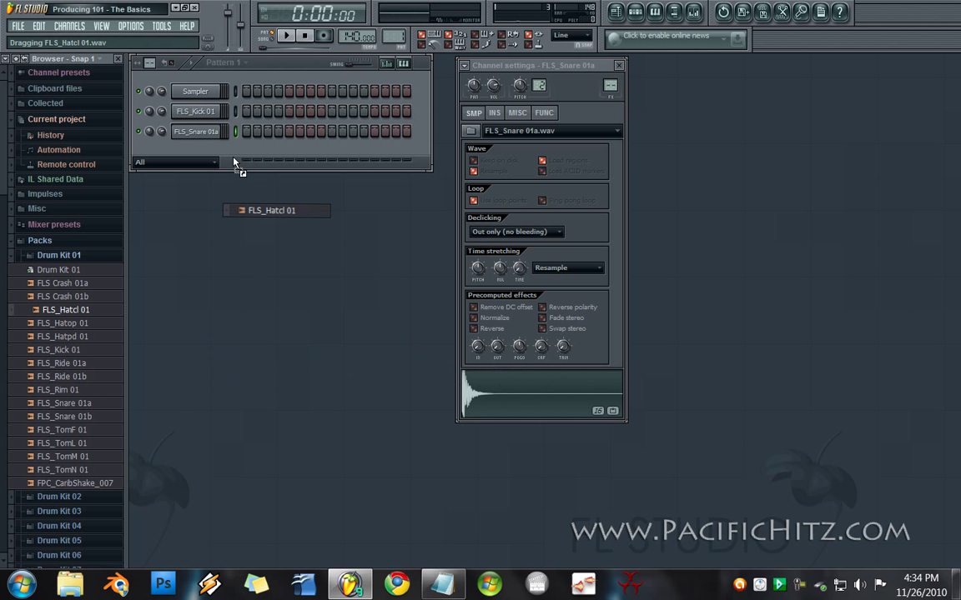